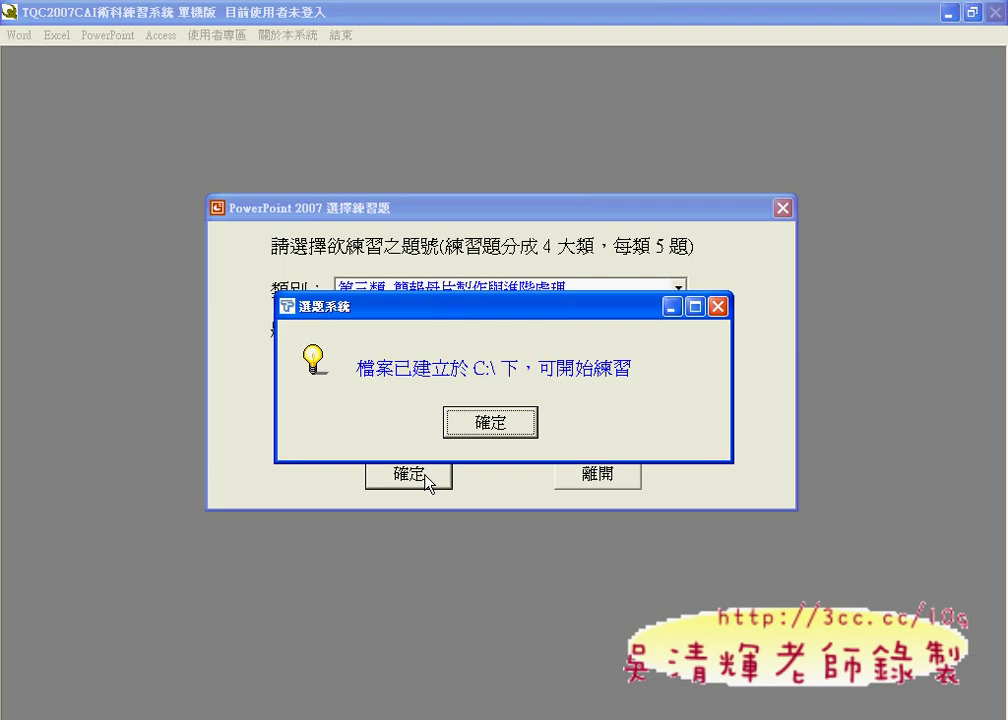
Confirm in TQC2007CAI that the practice file was created in C:\.
{"action": "left_click", "coordinate": [506, 432]}
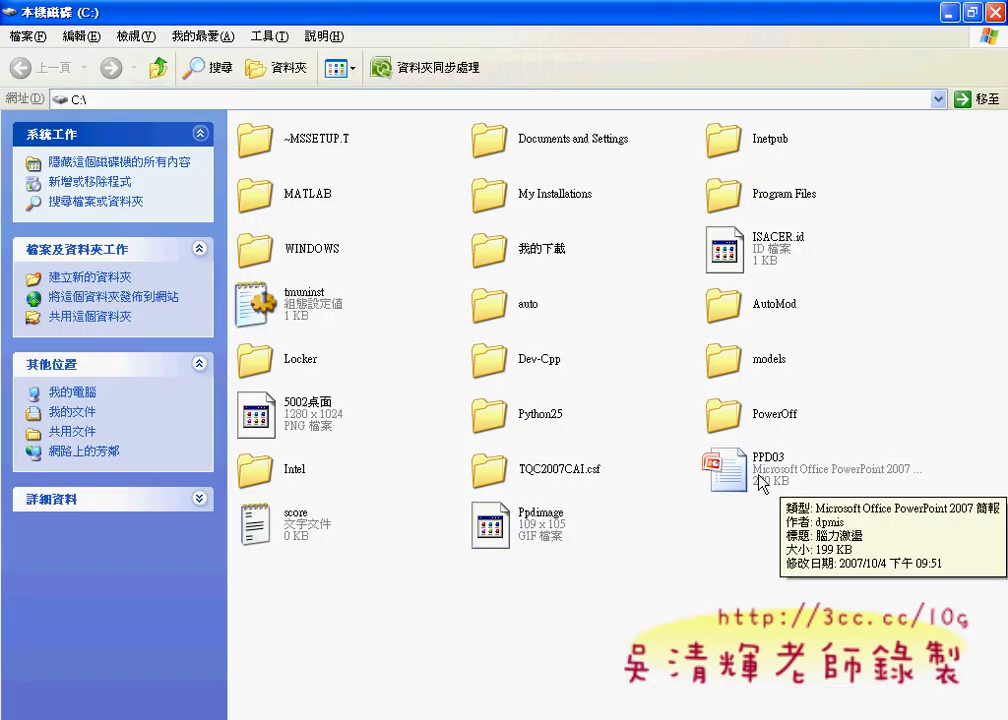
Open the PPD03 presentation from the C:\ folder in PowerPoint.
{"action": "left_click", "coordinate": [780, 472]}
{"action": "double_click", "coordinate": [760, 484]}
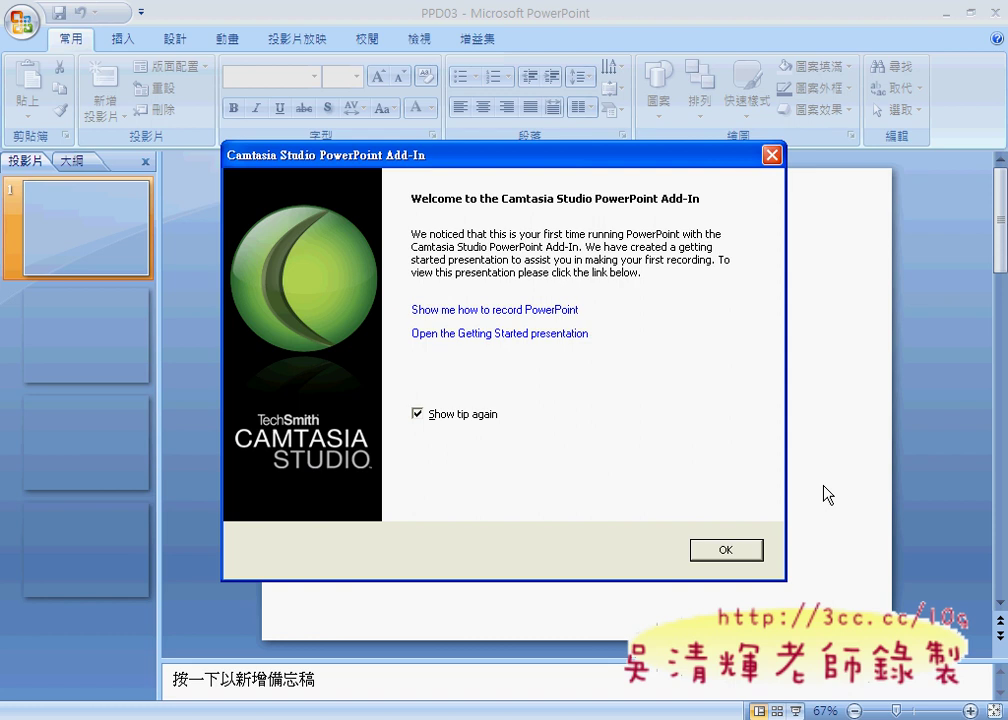
Dismiss the Camtasia add-in message and switch to 投影片母片 view from 檢視.
{"action": "left_click", "coordinate": [725, 549]}
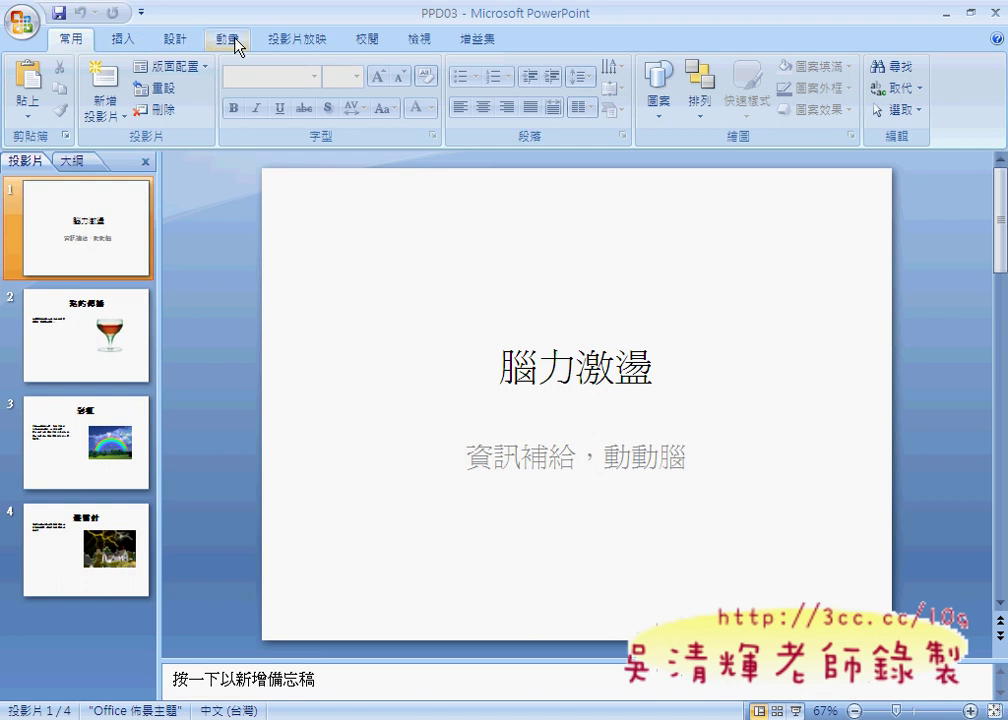
{"action": "left_click", "coordinate": [413, 42]}
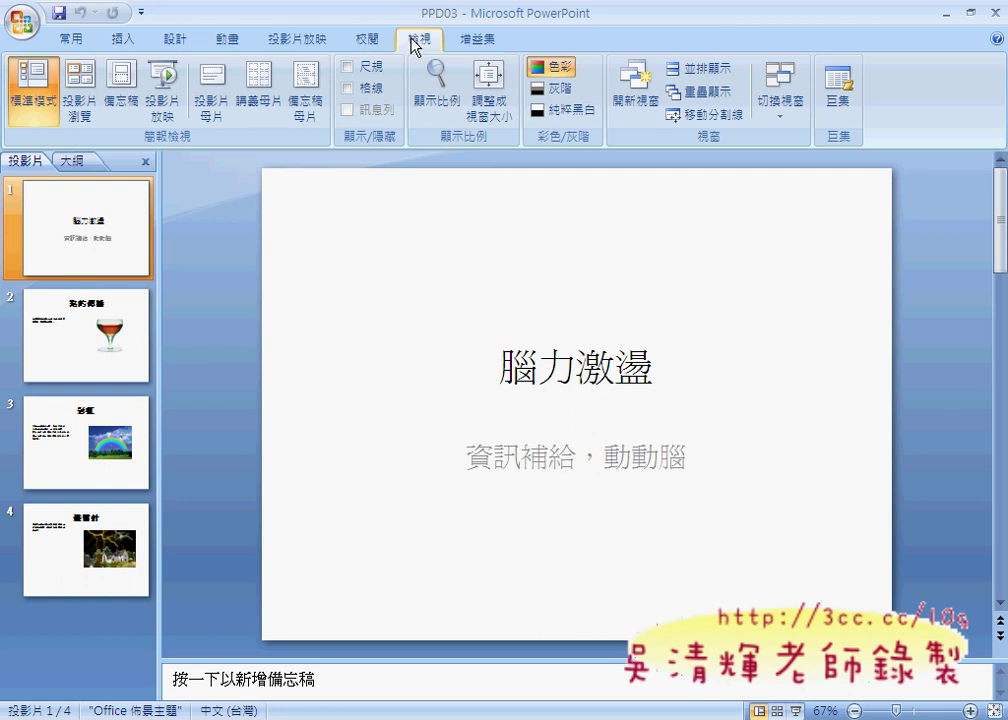
{"action": "left_click_drag", "start_coordinate": [440, 33], "coordinate": [420, 30]}
{"action": "left_click_drag", "start_coordinate": [215, 75], "coordinate": [220, 128]}
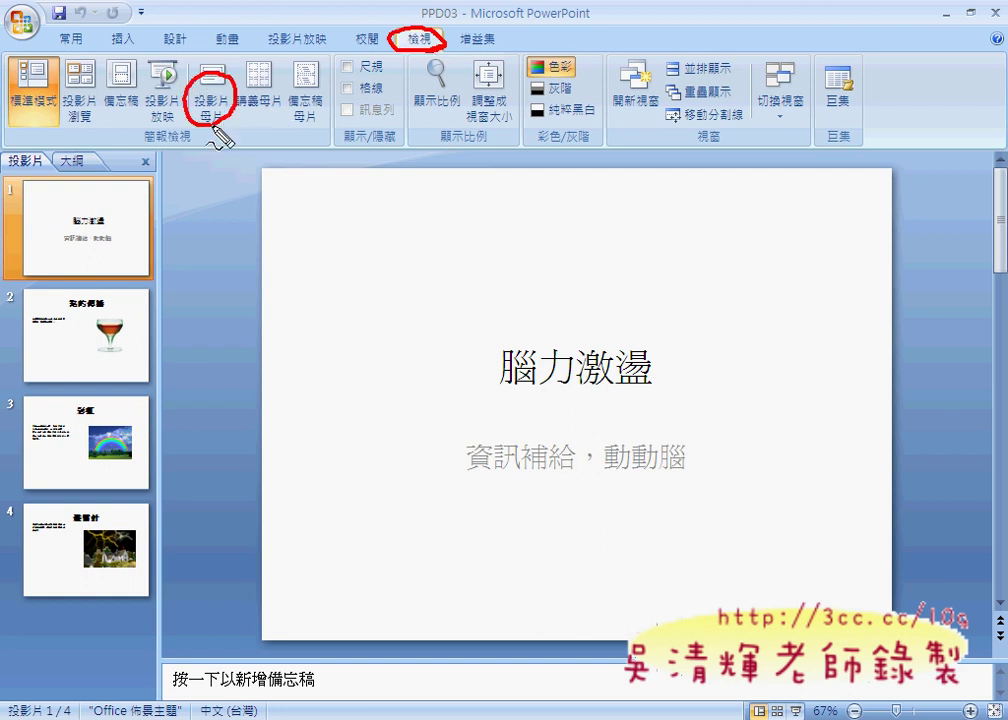
{"action": "key", "text": "Escape"}
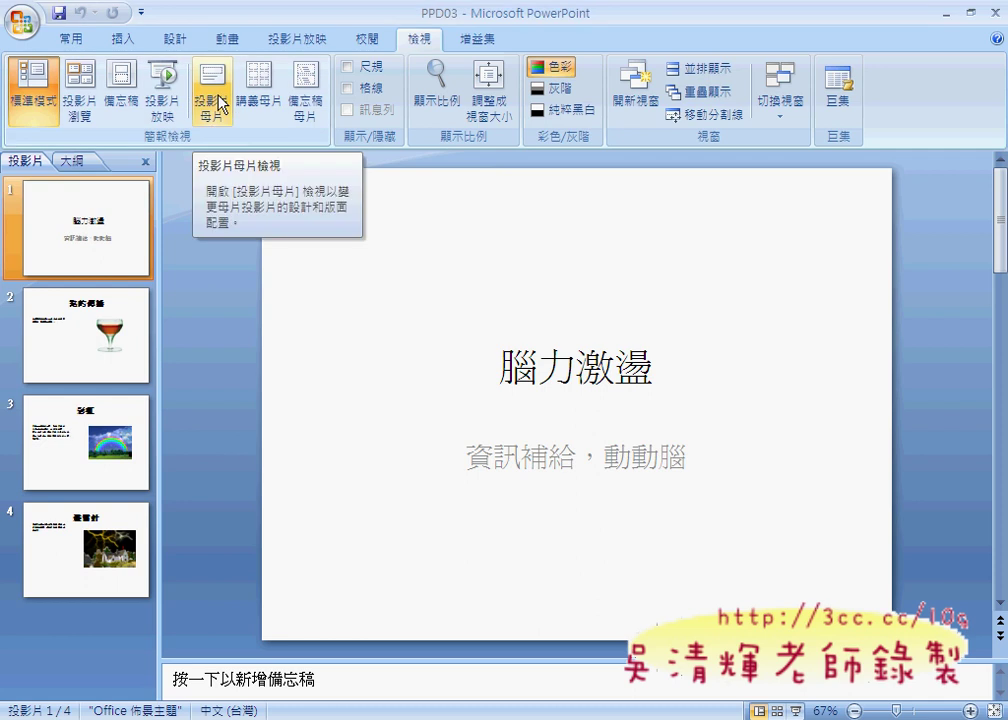
{"action": "left_click", "coordinate": [220, 104]}
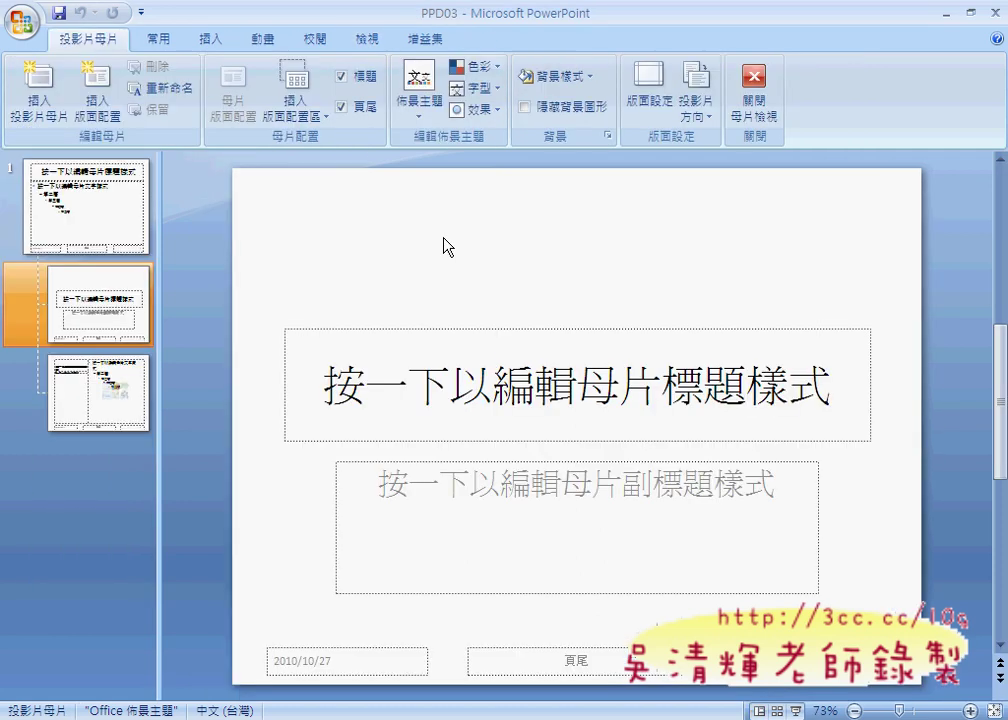
{"action": "left_click", "coordinate": [85, 390]}
{"action": "left_click", "coordinate": [97, 327]}
{"action": "left_click", "coordinate": [106, 410]}
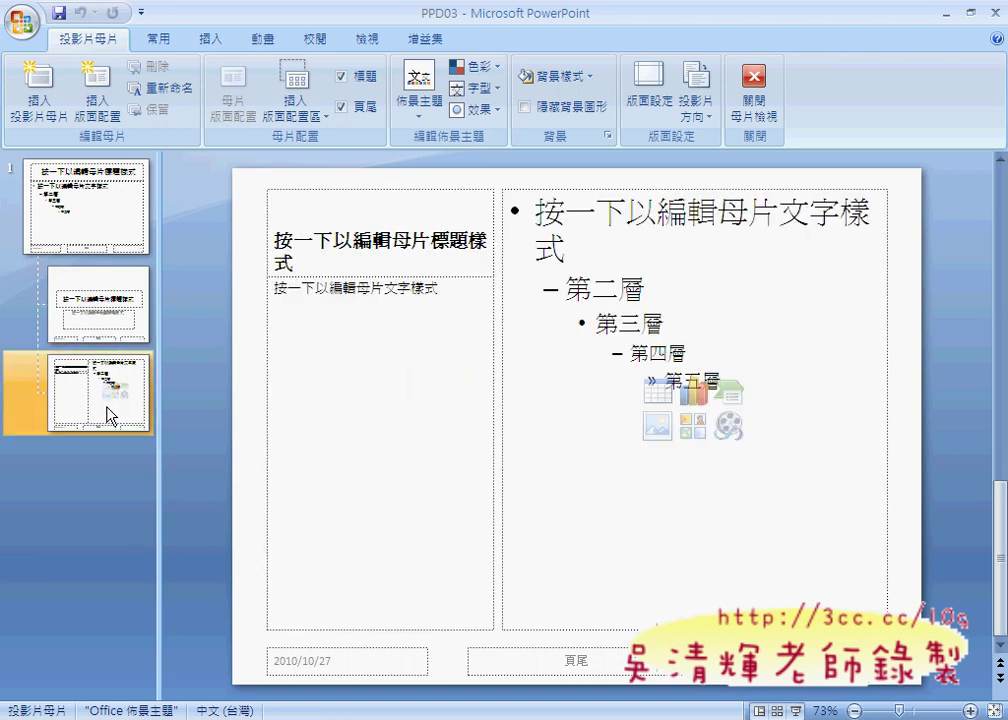
{"action": "left_click", "coordinate": [113, 335]}
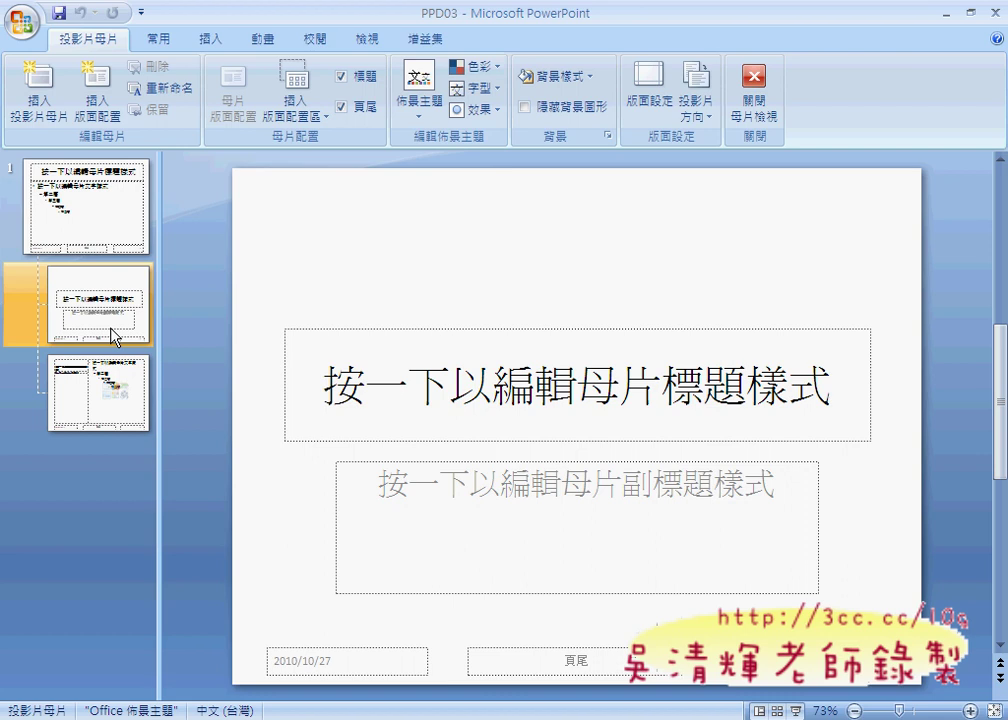
{"action": "left_click", "coordinate": [100, 422]}
{"action": "left_click", "coordinate": [99, 320]}
{"action": "left_click", "coordinate": [95, 235]}
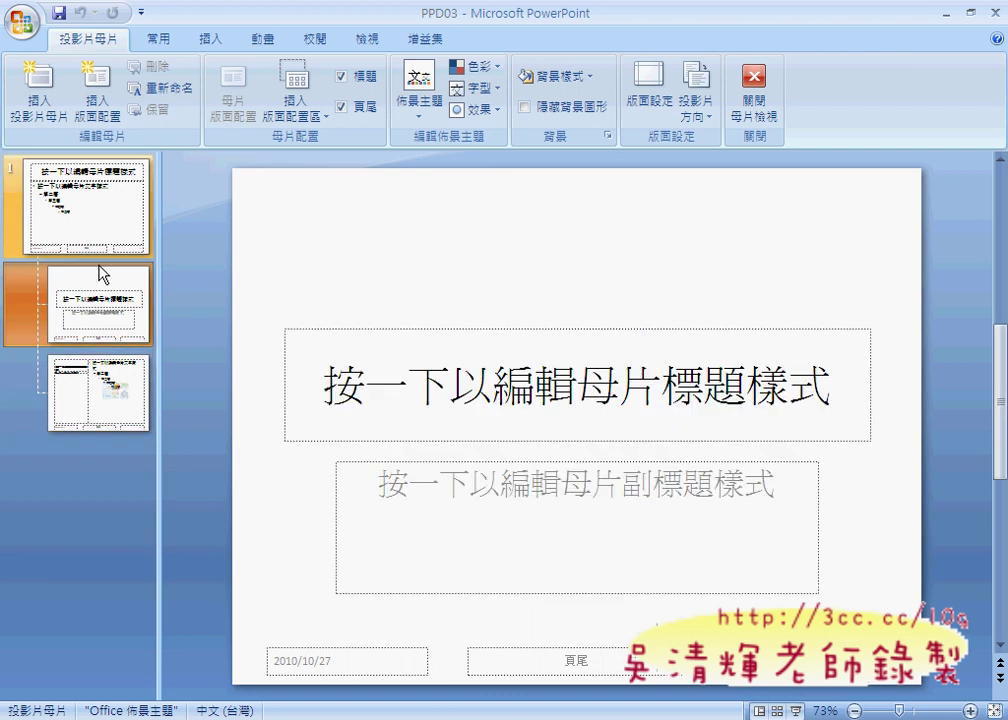
{"action": "left_click", "coordinate": [119, 316]}
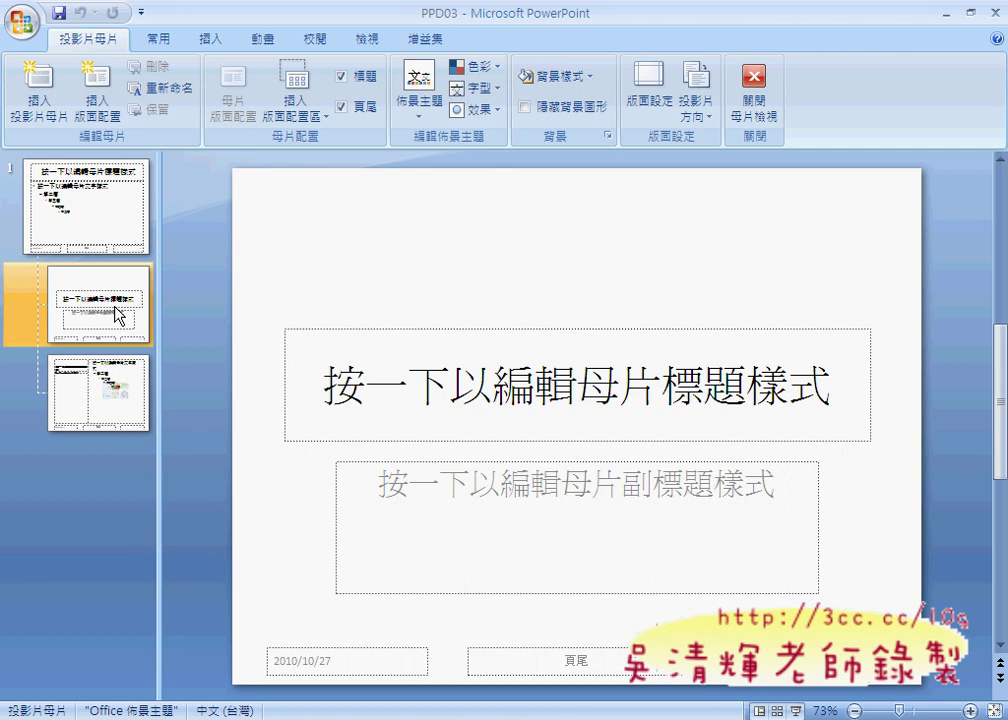
Apply the 流線 (Flow) theme from the 佈景主題 gallery to the slide master.
{"action": "left_click", "coordinate": [421, 128]}
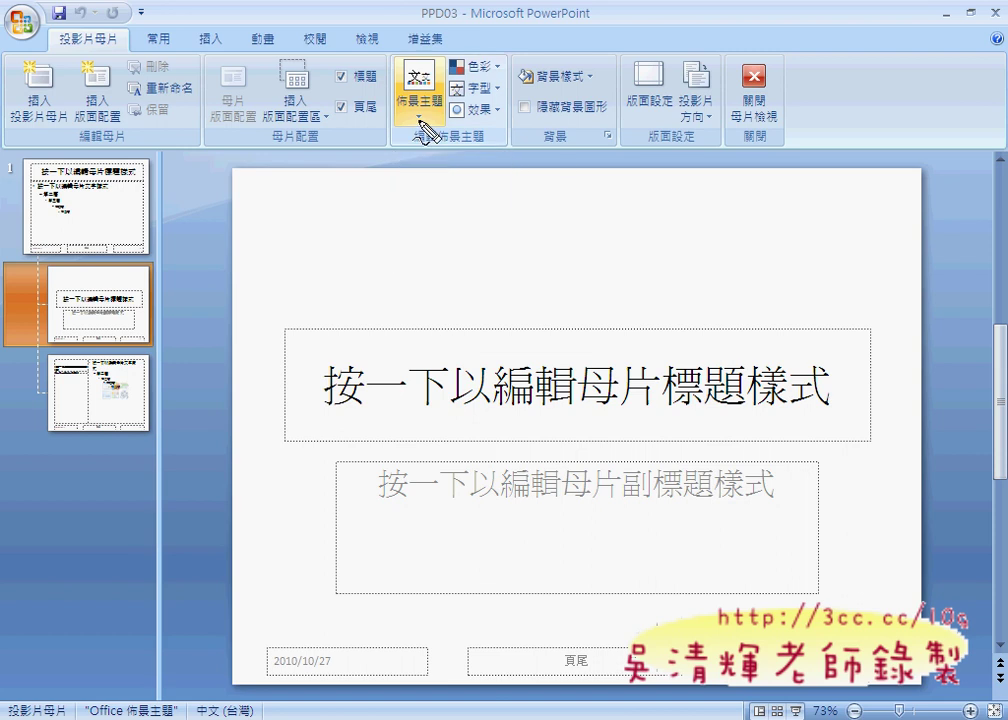
{"action": "left_click_drag", "start_coordinate": [120, 32], "coordinate": [128, 46]}
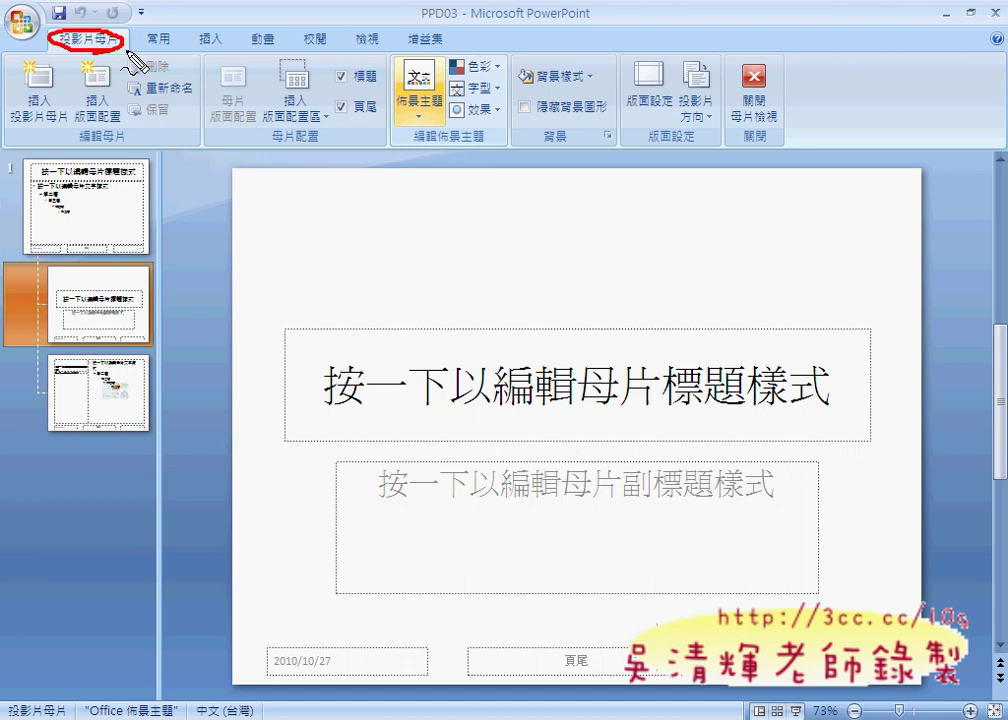
{"action": "left_click_drag", "start_coordinate": [450, 68], "coordinate": [438, 128]}
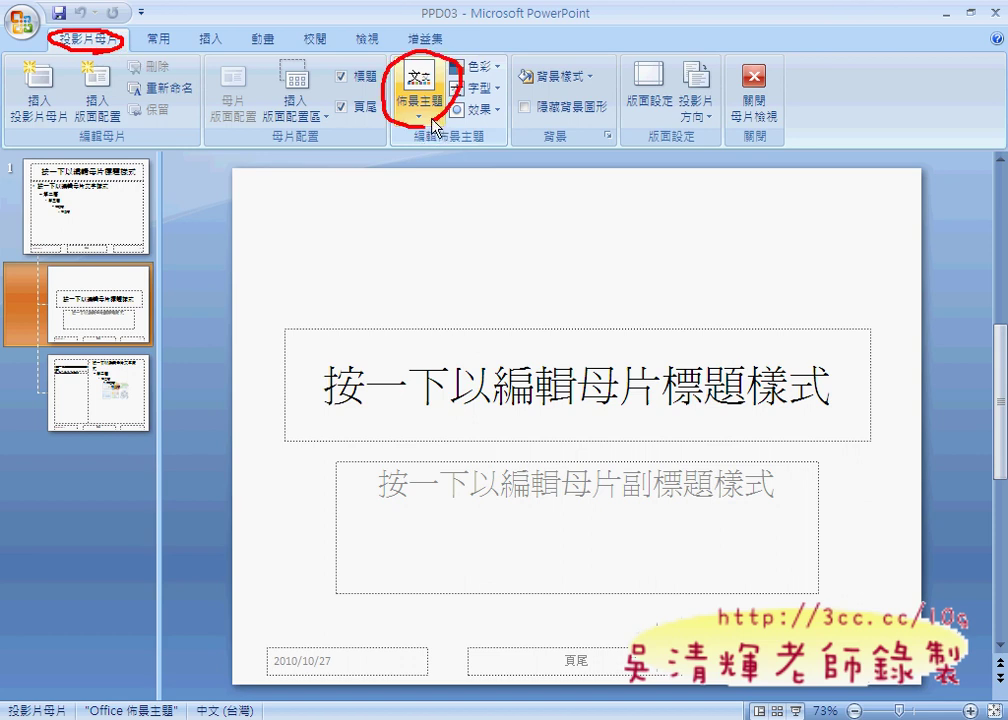
{"action": "left_click", "coordinate": [425, 118]}
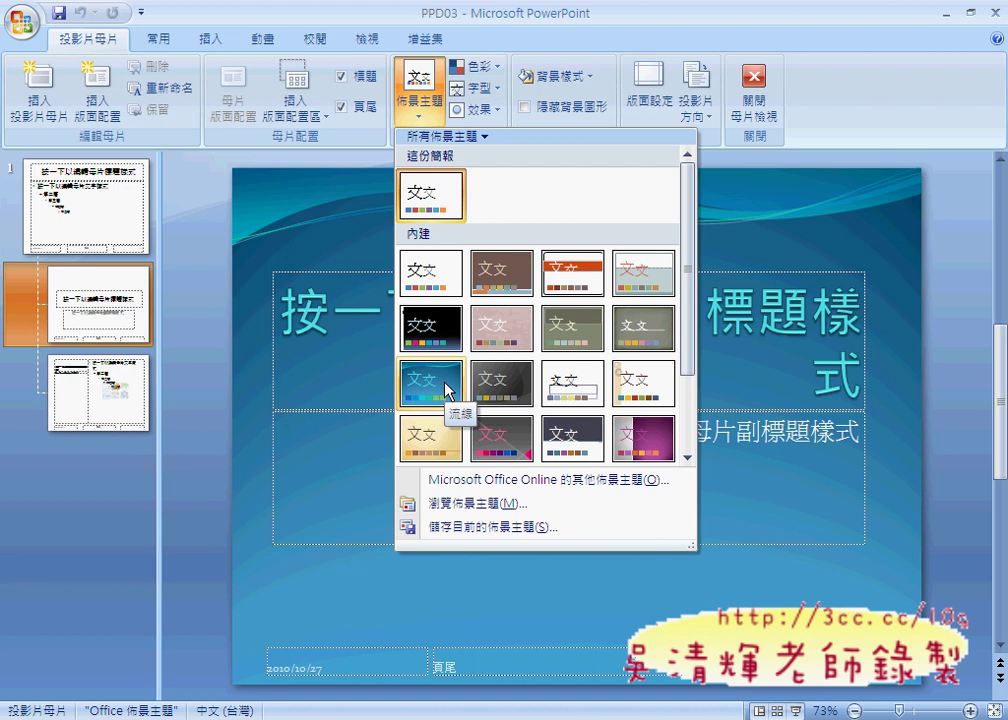
{"action": "left_click", "coordinate": [445, 383]}
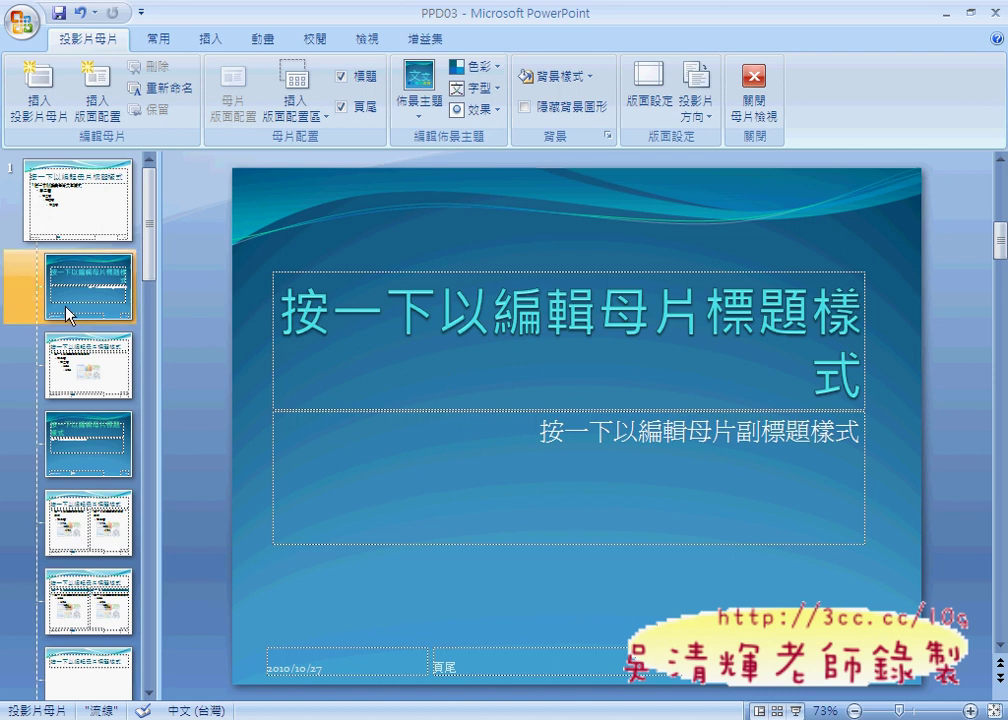
Insert the Ppdimage picture from C:\ onto the master's title slide layout.
{"action": "left_click", "coordinate": [90, 370]}
{"action": "left_click", "coordinate": [101, 295]}
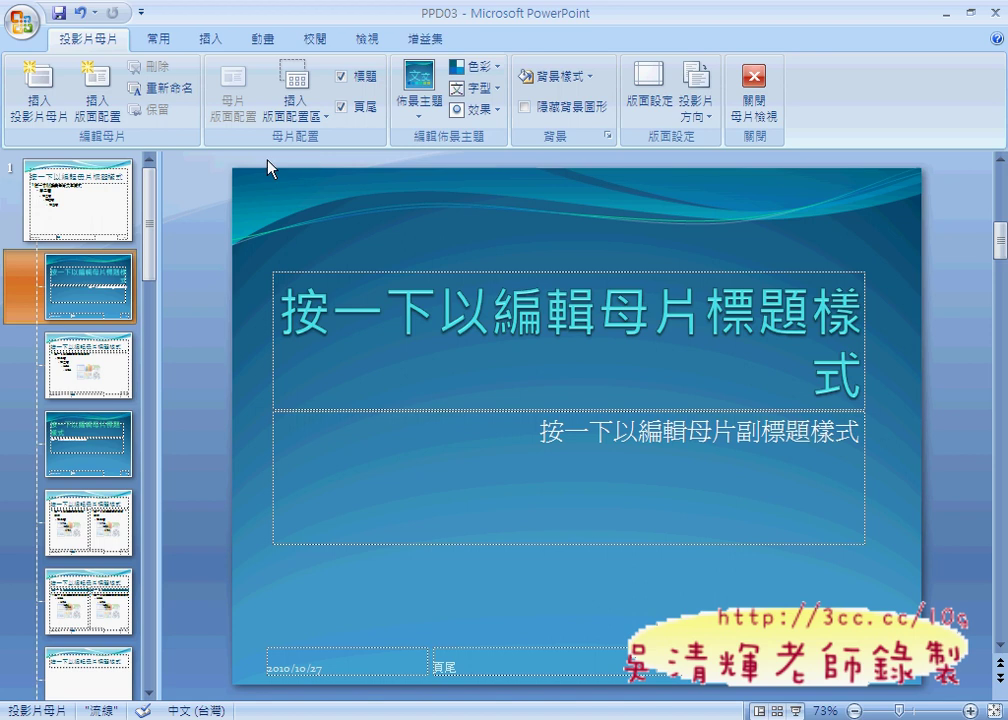
{"action": "left_click", "coordinate": [210, 40]}
{"action": "left_click", "coordinate": [80, 95]}
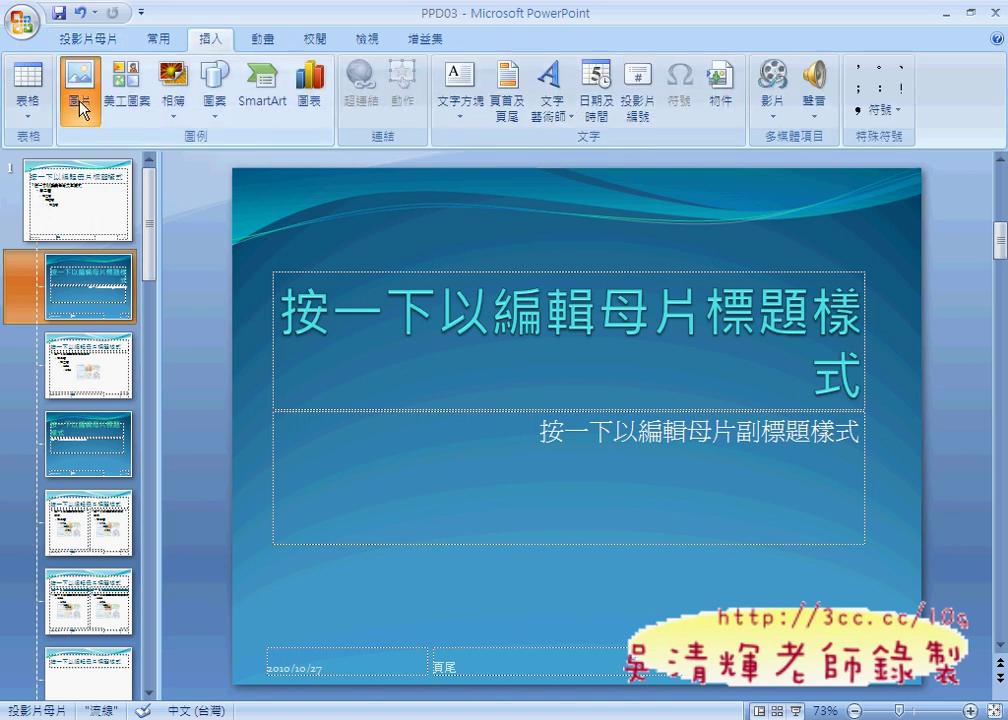
{"action": "key", "text": "F4"}
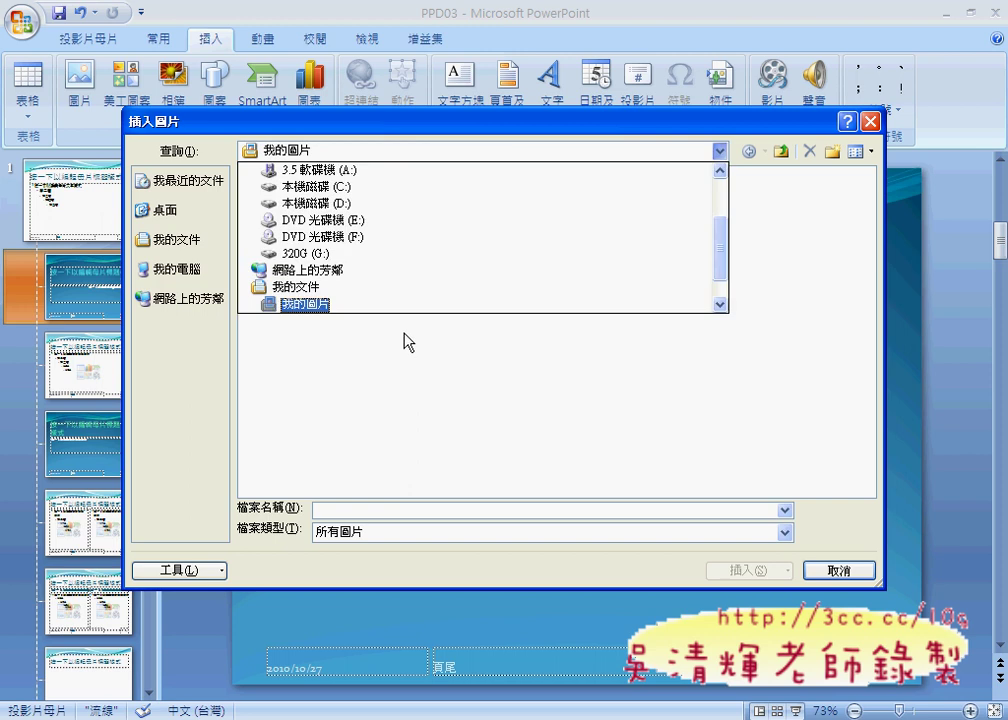
{"action": "left_click", "coordinate": [403, 194]}
{"action": "scroll", "coordinate": [869, 454], "scroll_direction": "down", "scroll_amount": 5}
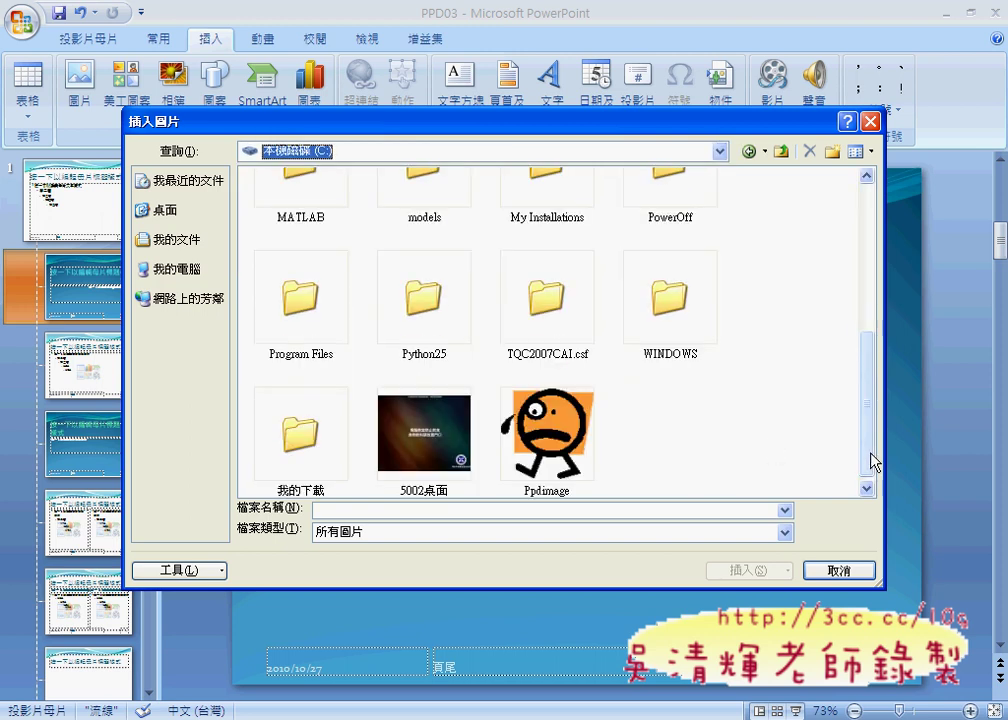
{"action": "left_click", "coordinate": [565, 455]}
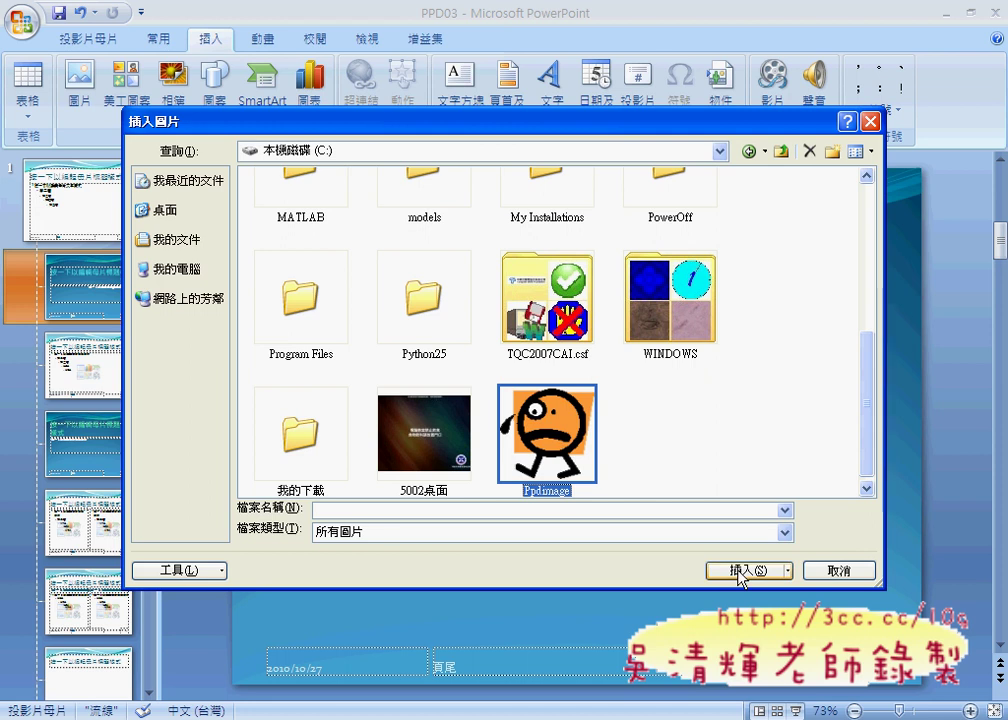
{"action": "left_click", "coordinate": [741, 571]}
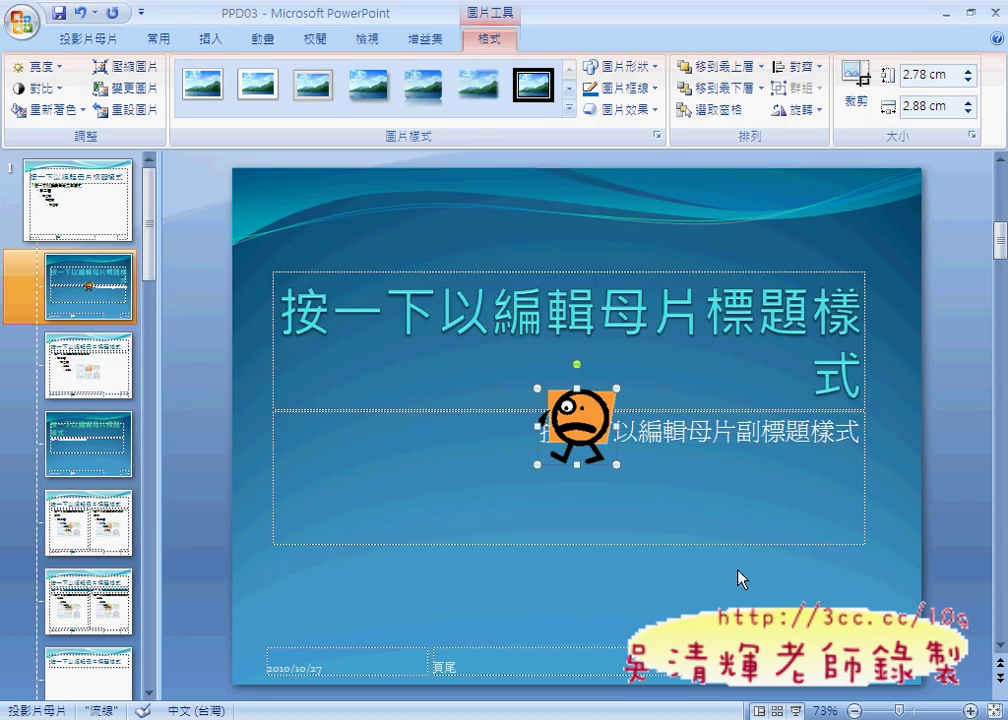
Resize the picture to 8 cm high and 8 cm wide with aspect ratio unlocked.
{"action": "right_click", "coordinate": [576, 406]}
{"action": "left_click", "coordinate": [600, 640]}
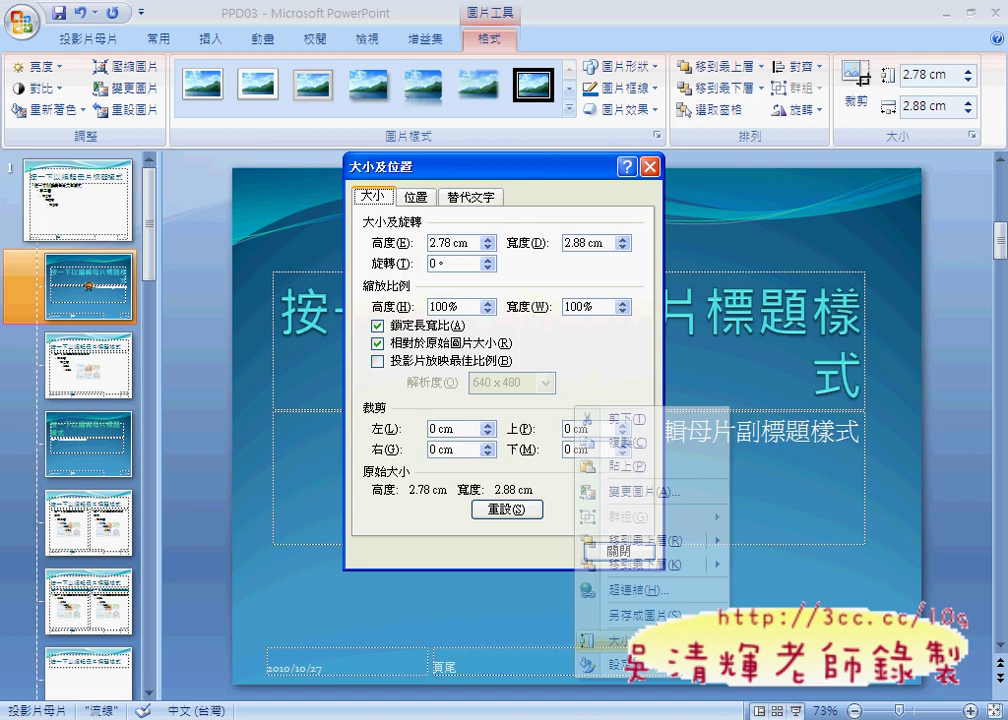
{"action": "double_click", "coordinate": [457, 242]}
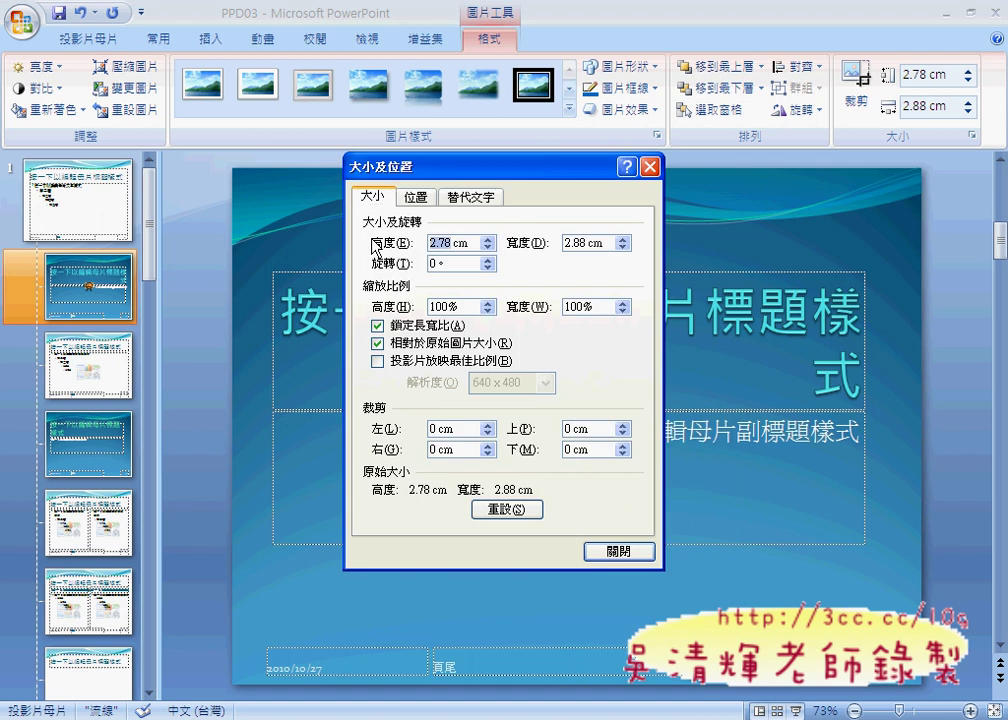
{"action": "type", "text": "8"}
{"action": "left_click", "coordinate": [588, 242]}
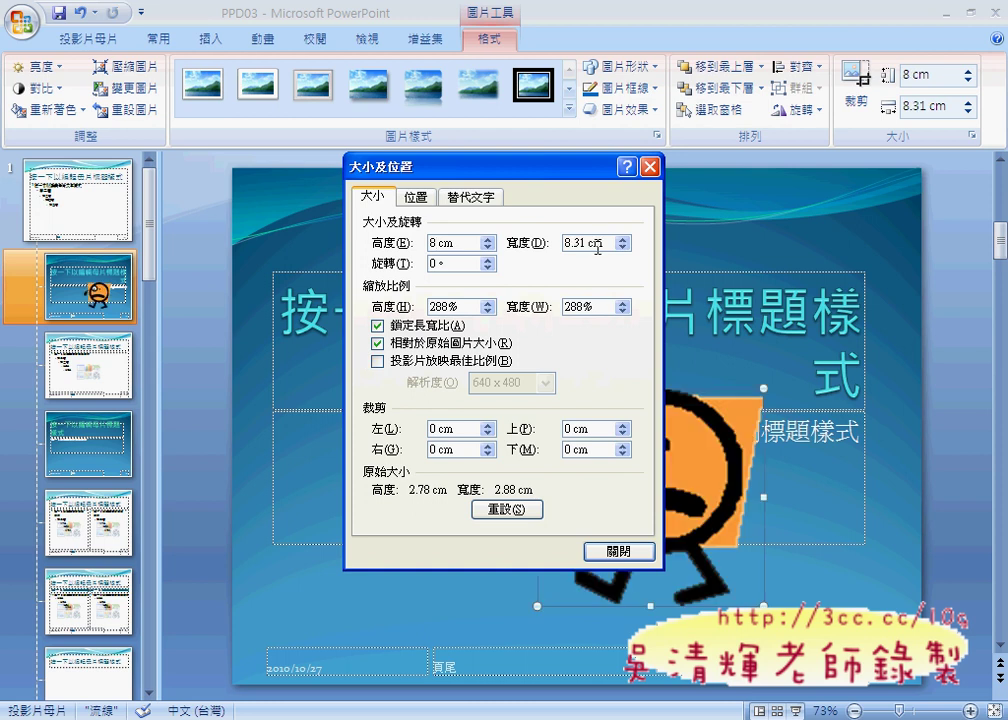
{"action": "left_click", "coordinate": [433, 325]}
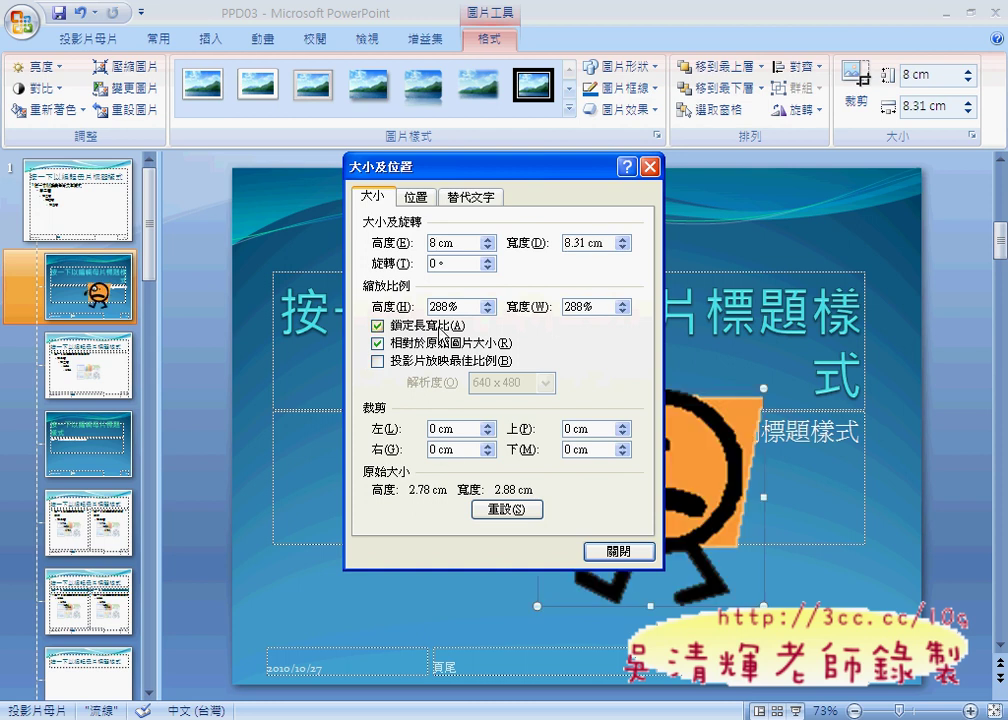
{"action": "left_click", "coordinate": [583, 243]}
{"action": "double_click", "coordinate": [583, 243]}
{"action": "type", "text": "8"}
{"action": "left_click", "coordinate": [469, 238]}
Position the picture 3 cm horizontally and 9 cm vertically from the top-left.
{"action": "left_click", "coordinate": [415, 197]}
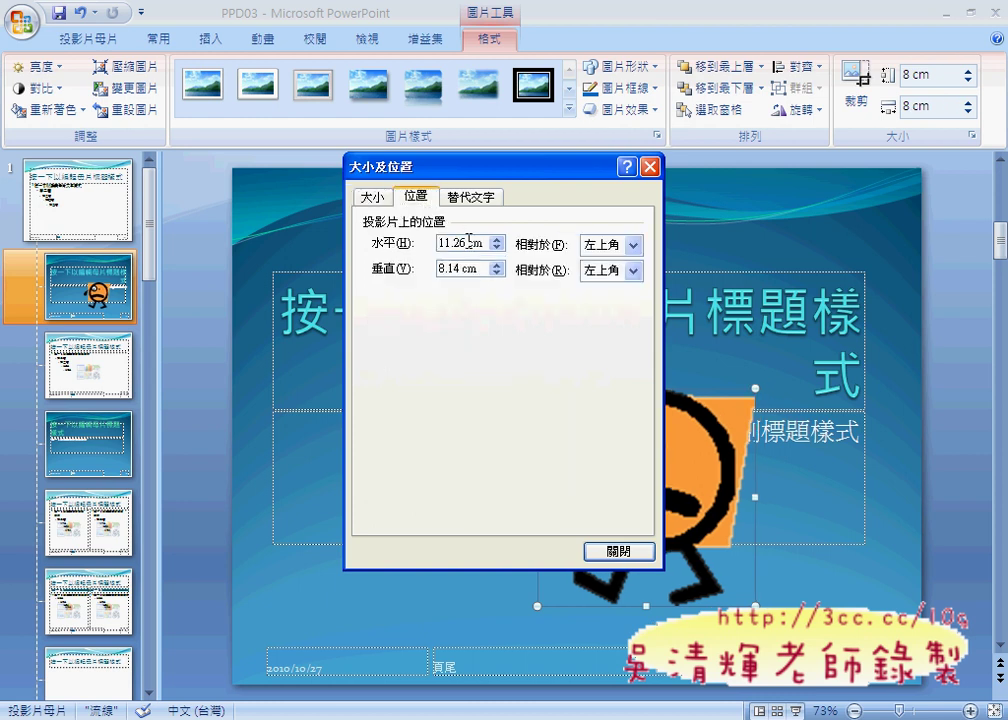
{"action": "double_click", "coordinate": [464, 243]}
{"action": "type", "text": "3"}
{"action": "key", "text": "Tab"}
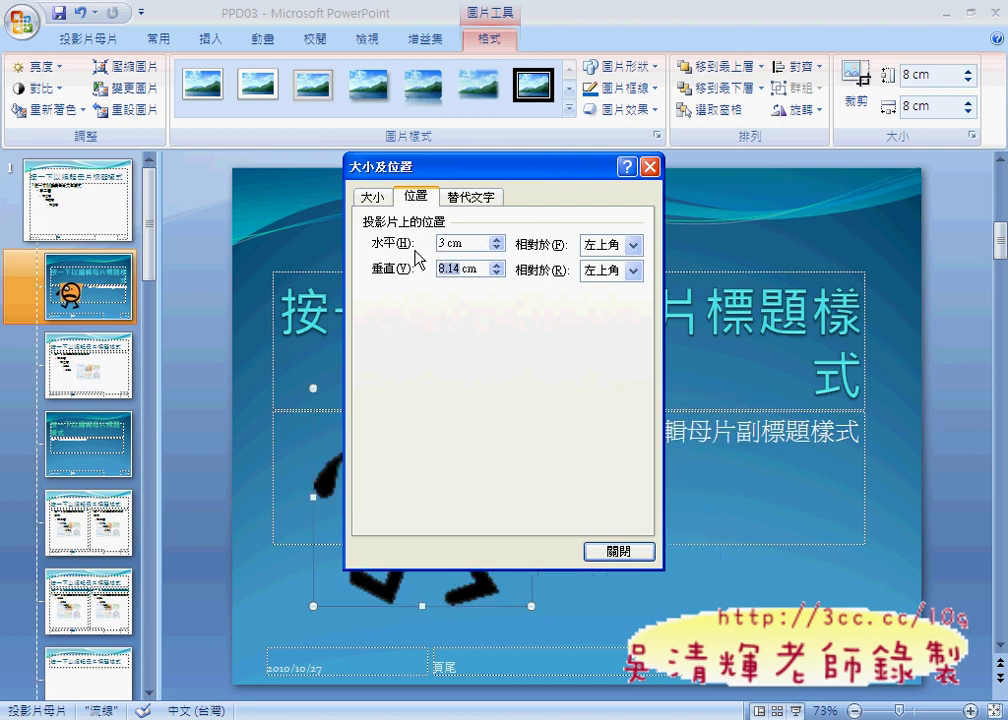
{"action": "type", "text": "9"}
{"action": "left_click", "coordinate": [465, 198]}
Replace alt text Ppdimage.gif with a Chinese description via the Bopomofo IME, then close.
{"action": "left_click_drag", "start_coordinate": [472, 259], "coordinate": [195, 243]}
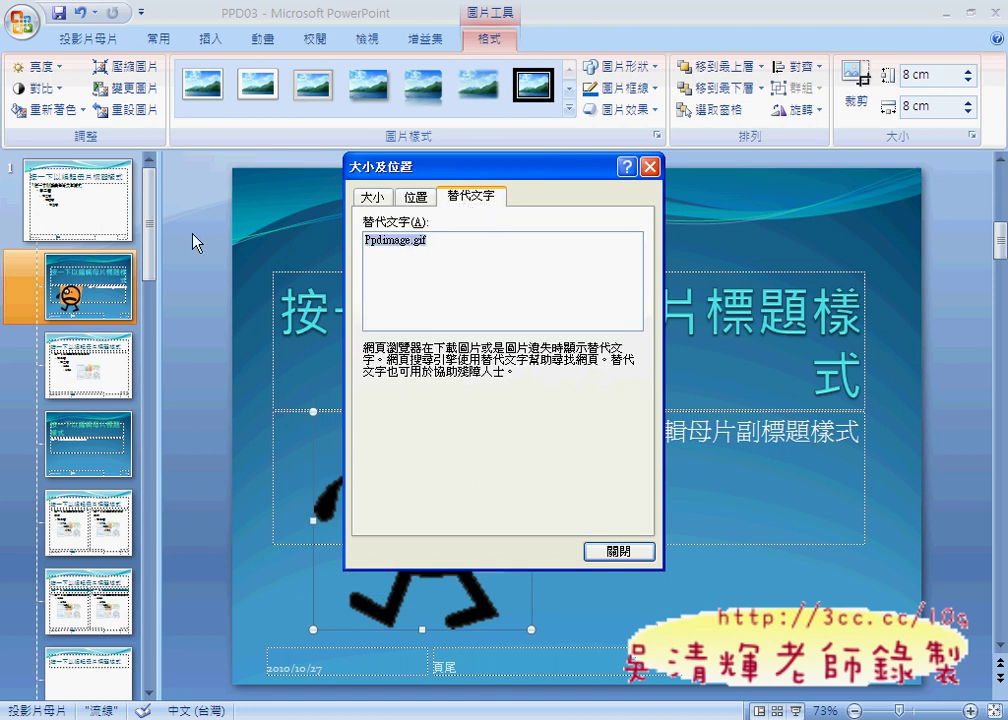
{"action": "key", "text": "ctrl+space"}
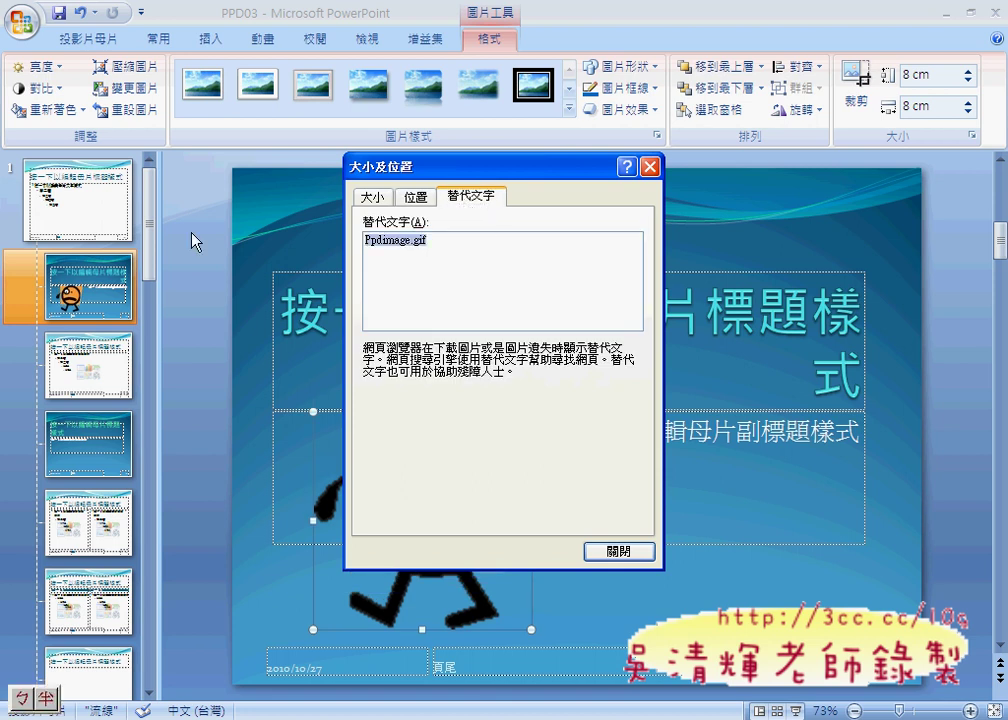
{"action": "key", "text": "ctrl+space"}
{"action": "type", "text": "t"}
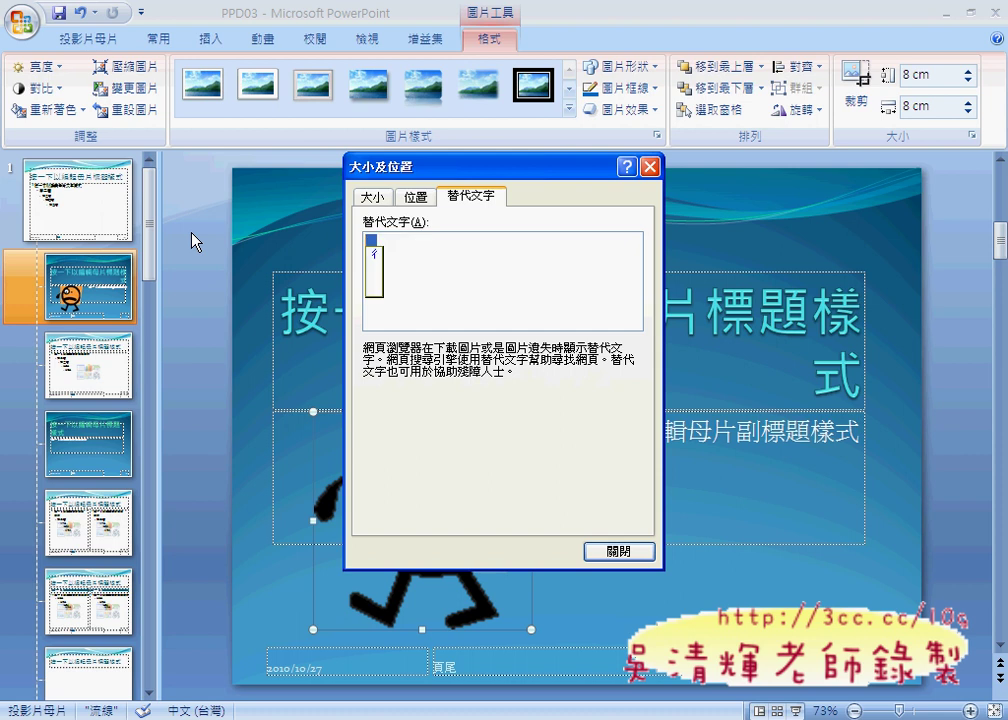
{"action": "type", "text": "j/"}
{"action": "key", "text": "space"}
{"action": "type", "text": "au/"}
{"action": "key", "text": "space"}
{"action": "type", "text": "vul3"}
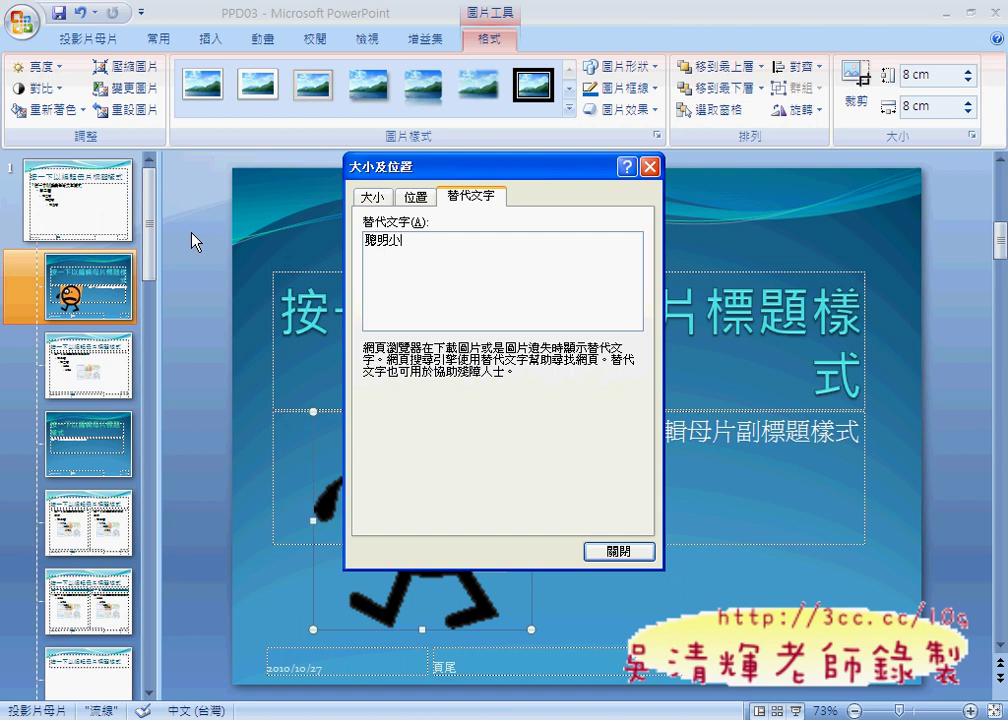
{"action": "type", "text": "y3"}
{"action": "left_click", "coordinate": [629, 563]}
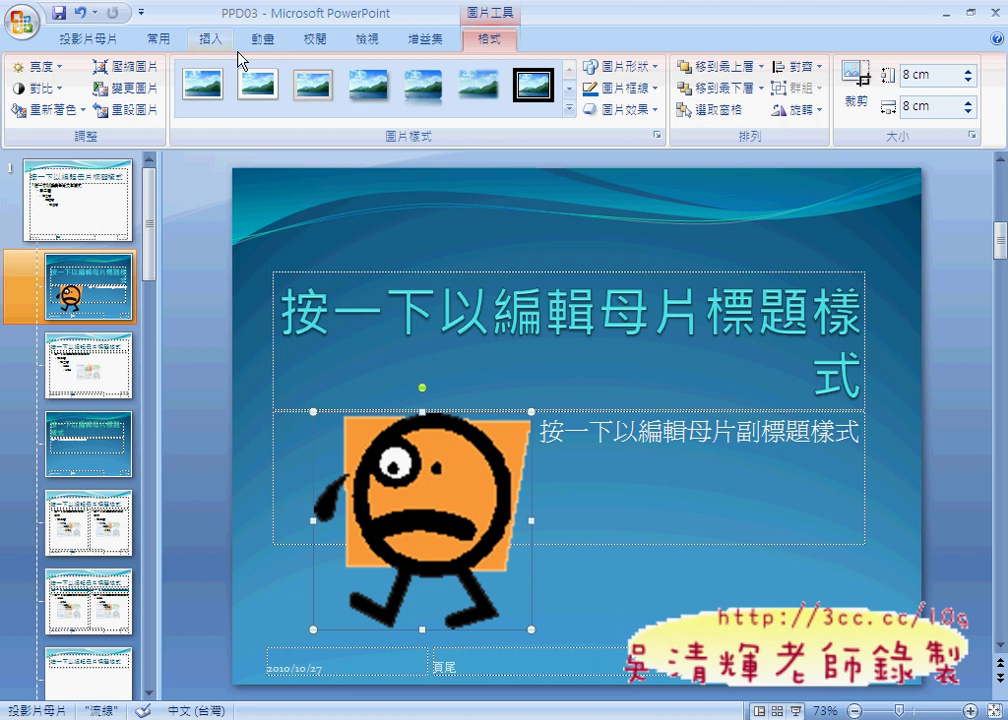
Add the 閃光燈泡 emphasis effect to the picture through Custom Animation.
{"action": "left_click", "coordinate": [263, 40]}
{"action": "left_click", "coordinate": [96, 106]}
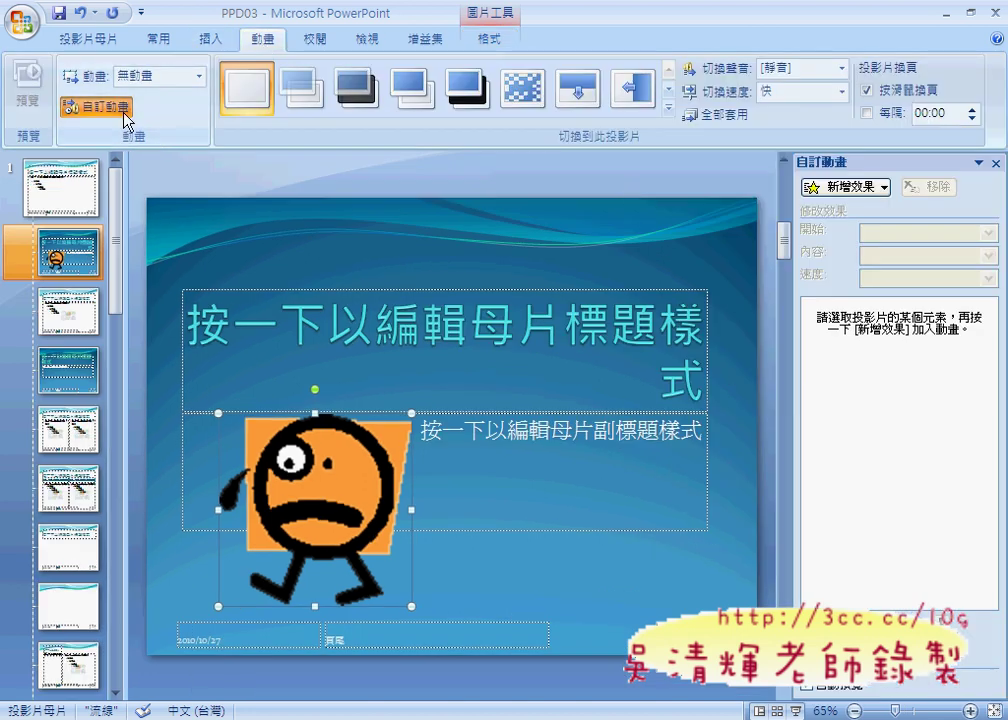
{"action": "left_click", "coordinate": [868, 188]}
{"action": "mouse_move", "coordinate": [830, 232]}
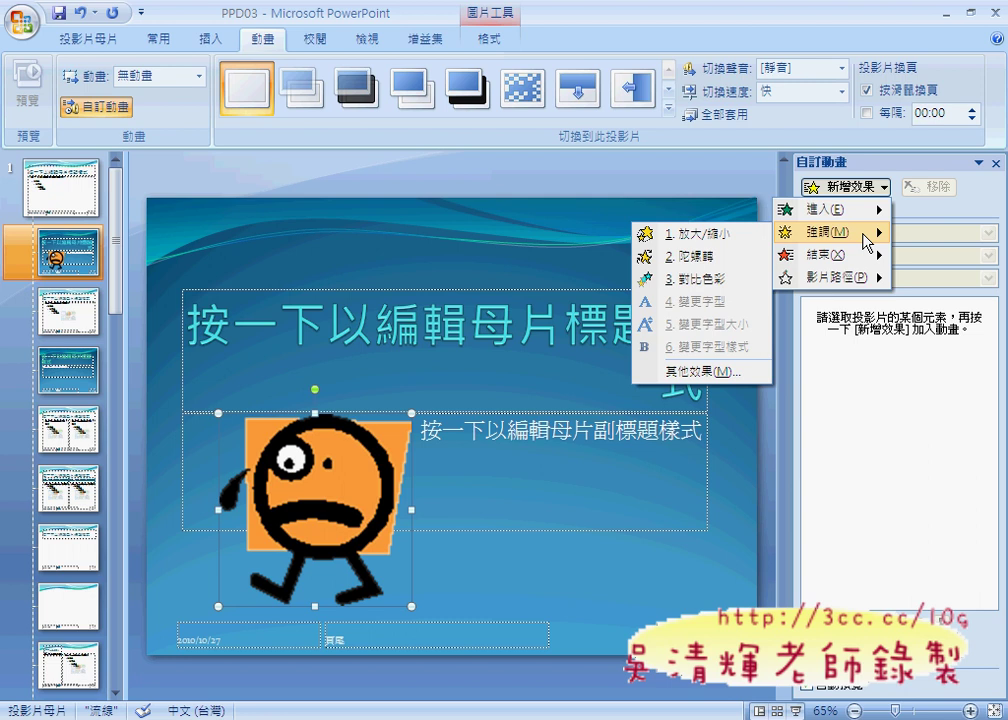
{"action": "left_click", "coordinate": [741, 373]}
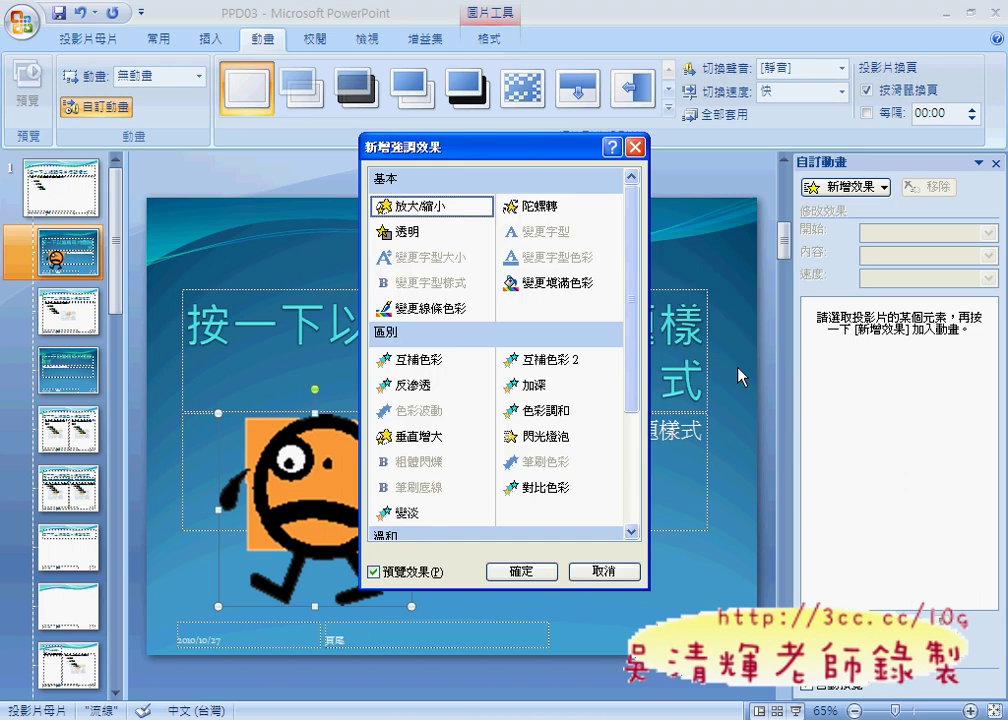
{"action": "left_click", "coordinate": [588, 437]}
{"action": "left_click", "coordinate": [521, 571]}
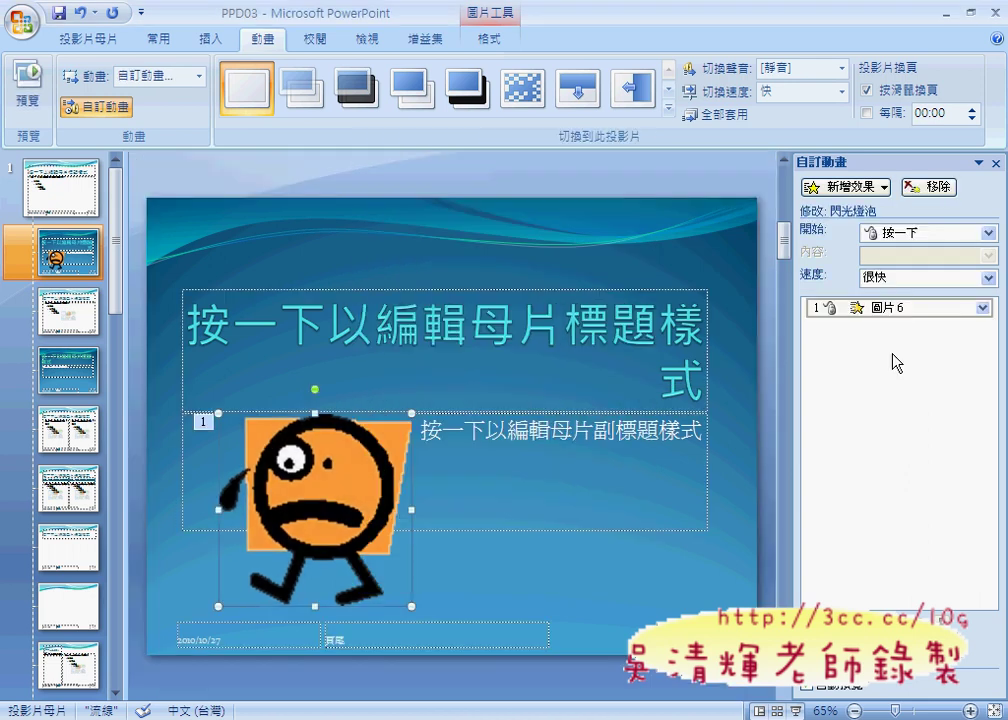
Set the animation to start 與前動畫同時 at 慢 speed.
{"action": "left_click", "coordinate": [989, 232]}
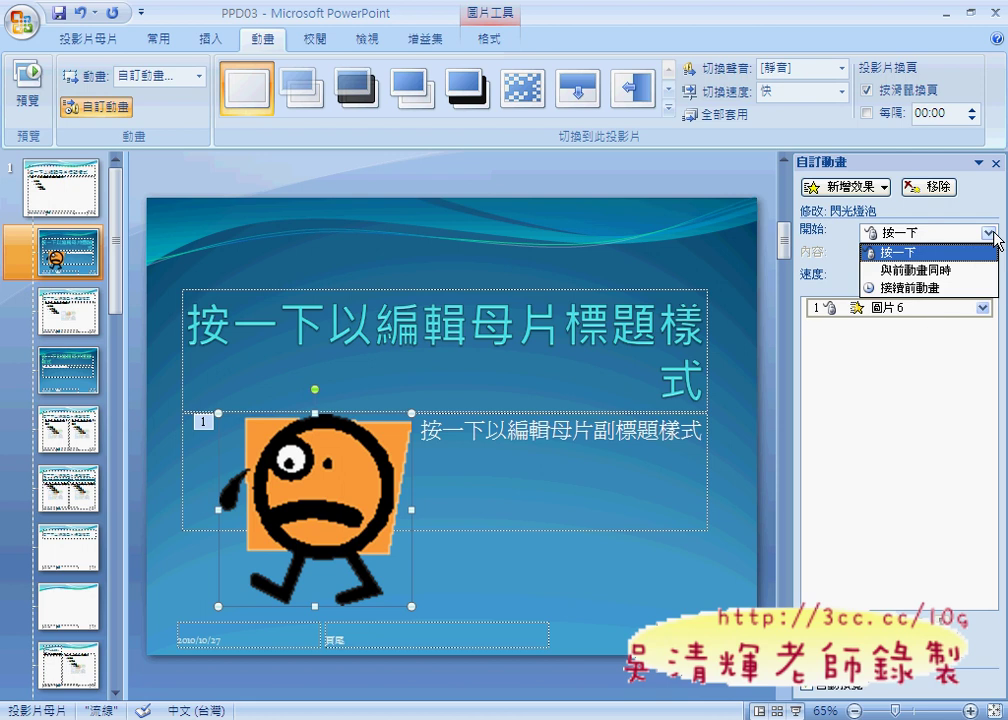
{"action": "left_click", "coordinate": [905, 270]}
{"action": "left_click", "coordinate": [989, 277]}
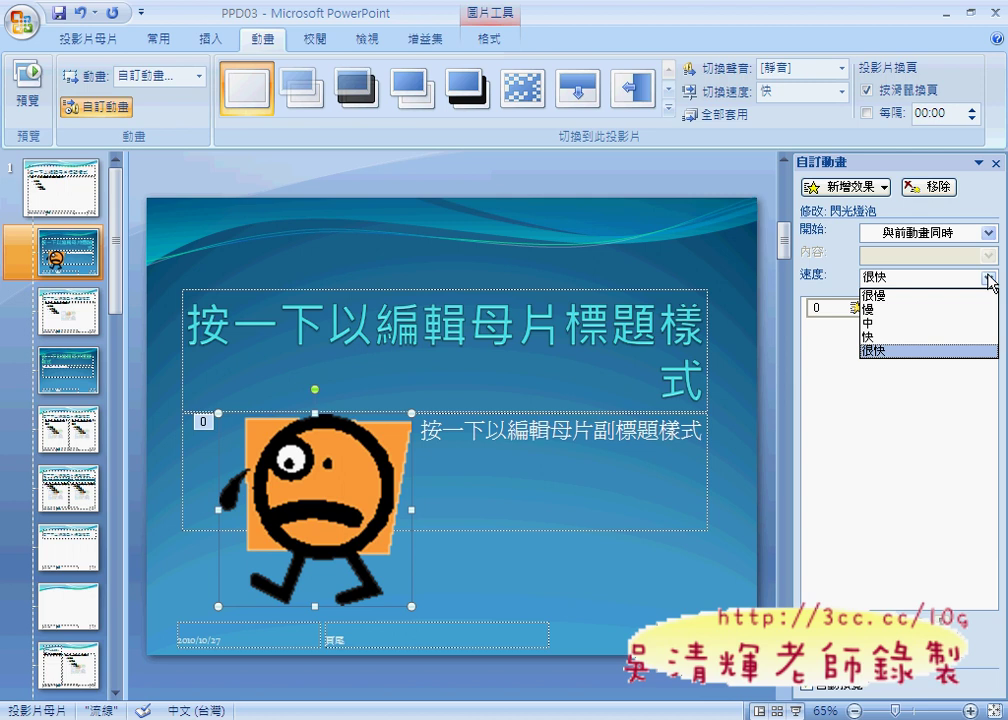
{"action": "left_click", "coordinate": [990, 309]}
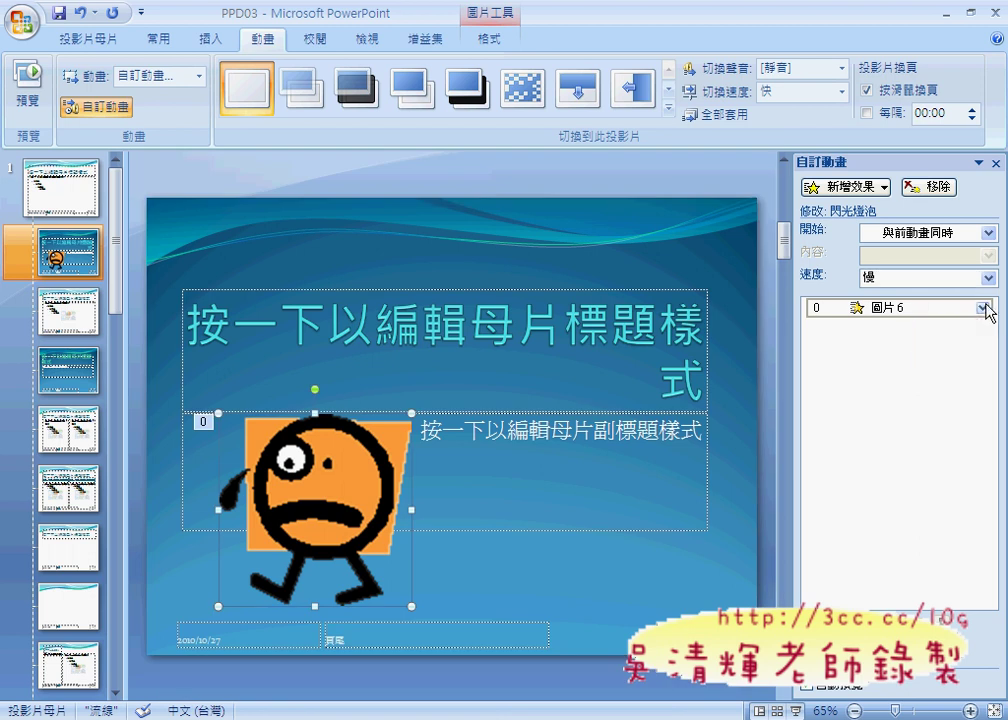
{"action": "left_click", "coordinate": [984, 307]}
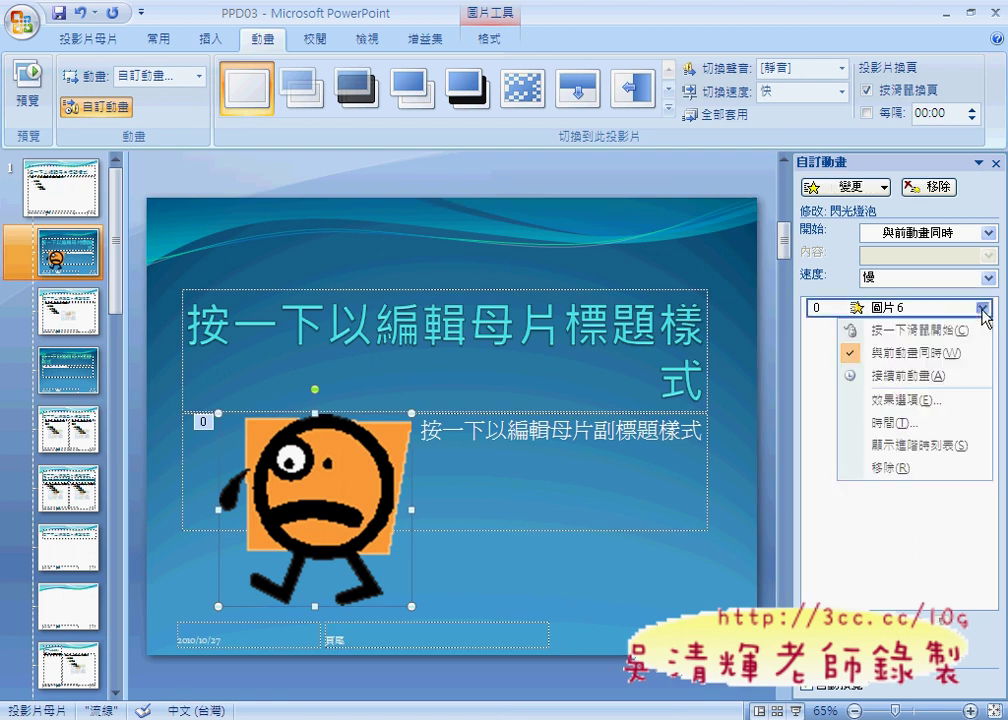
Set the 閃光燈泡 effect's timing to repeat 直到下一次按滑鼠.
{"action": "left_click", "coordinate": [946, 404]}
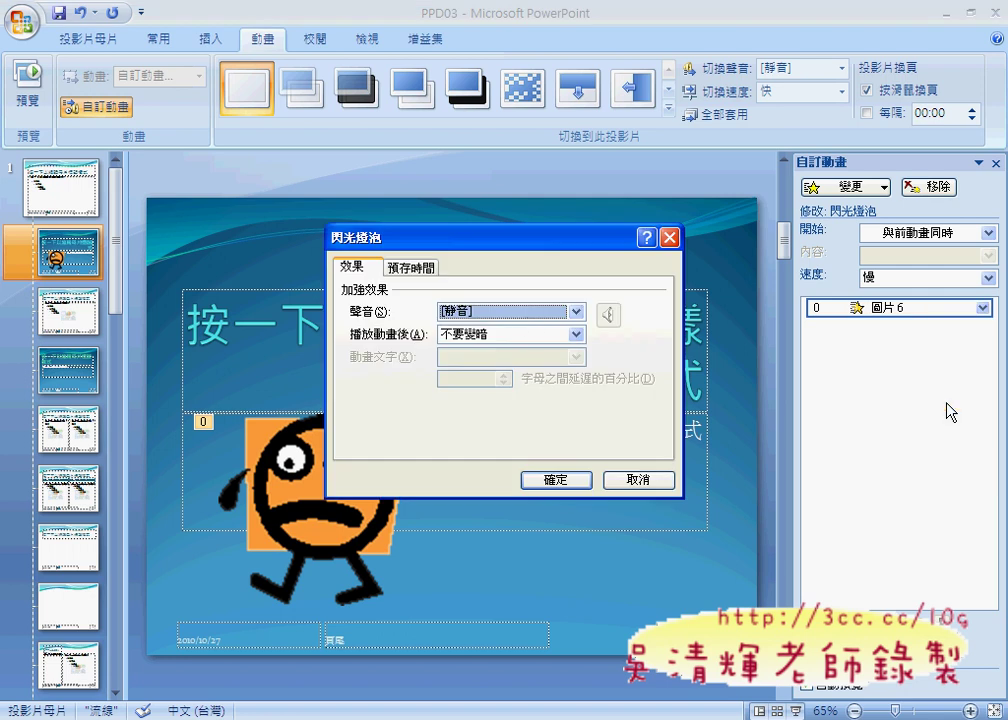
{"action": "left_click", "coordinate": [416, 268]}
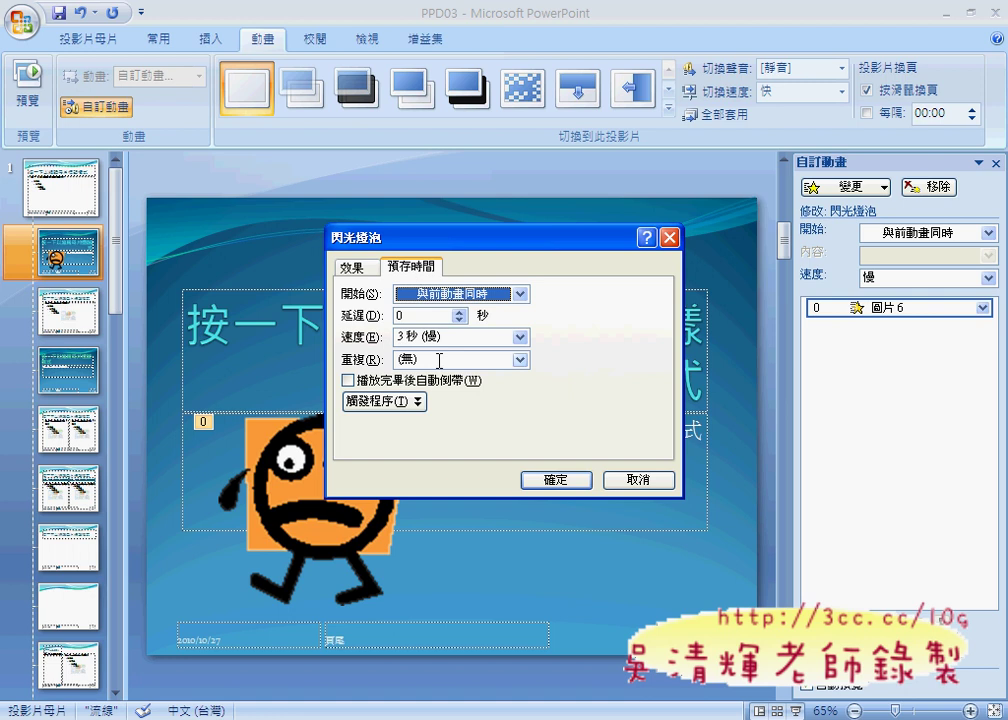
{"action": "left_click", "coordinate": [519, 360]}
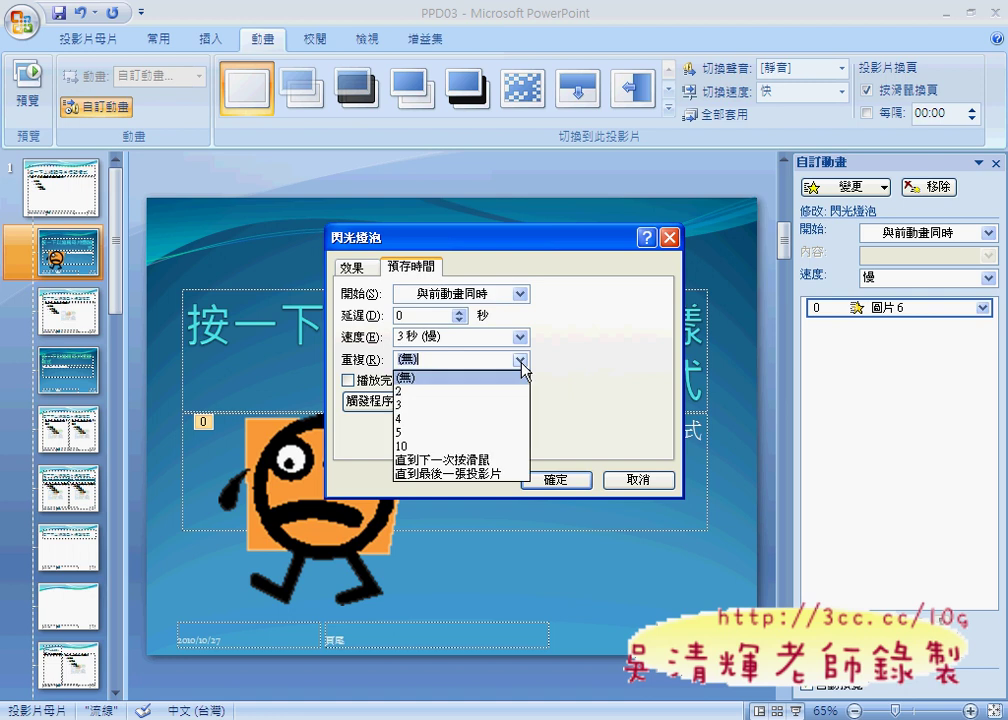
{"action": "left_click", "coordinate": [505, 461]}
{"action": "left_click", "coordinate": [568, 478]}
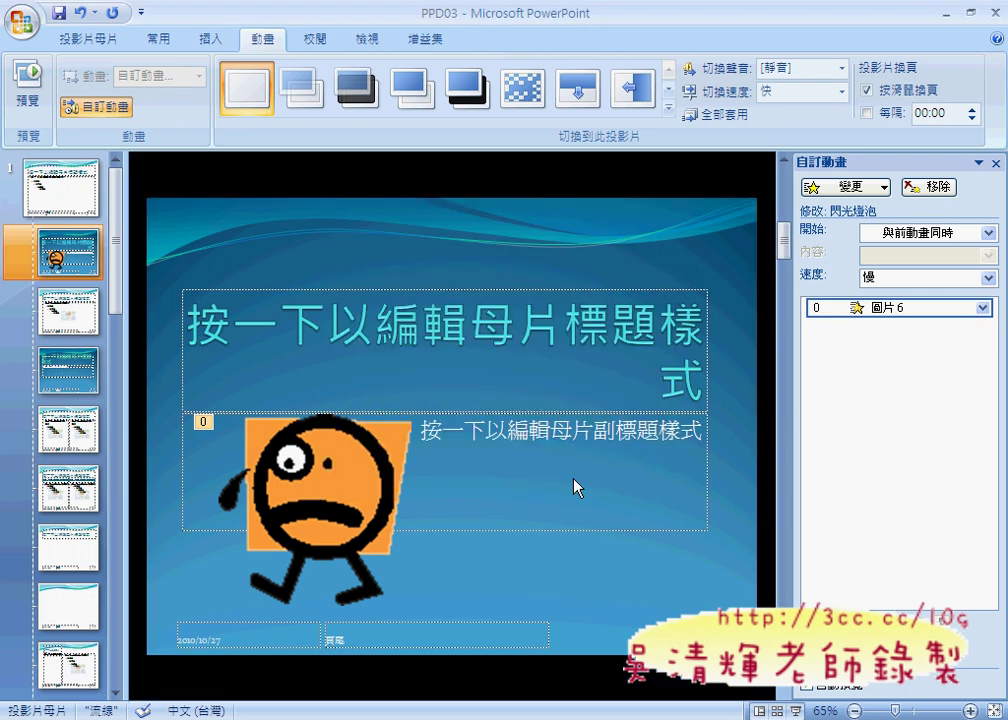
Recheck the effect's timing settings to verify the repeat option.
{"action": "left_click", "coordinate": [985, 310]}
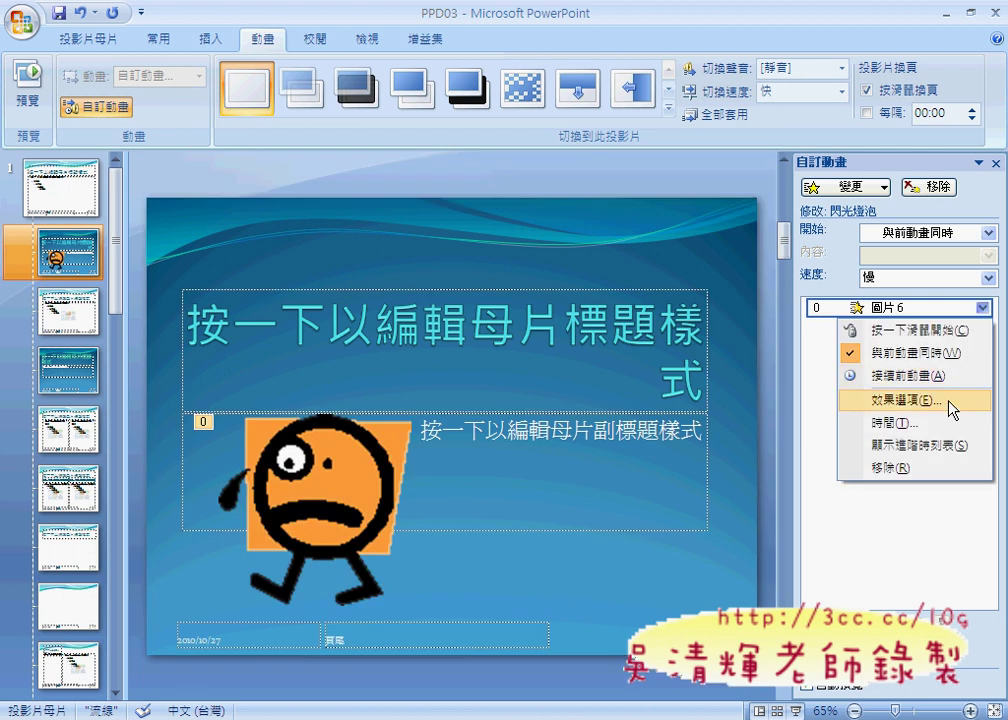
{"action": "left_click", "coordinate": [952, 410]}
{"action": "left_click", "coordinate": [421, 272]}
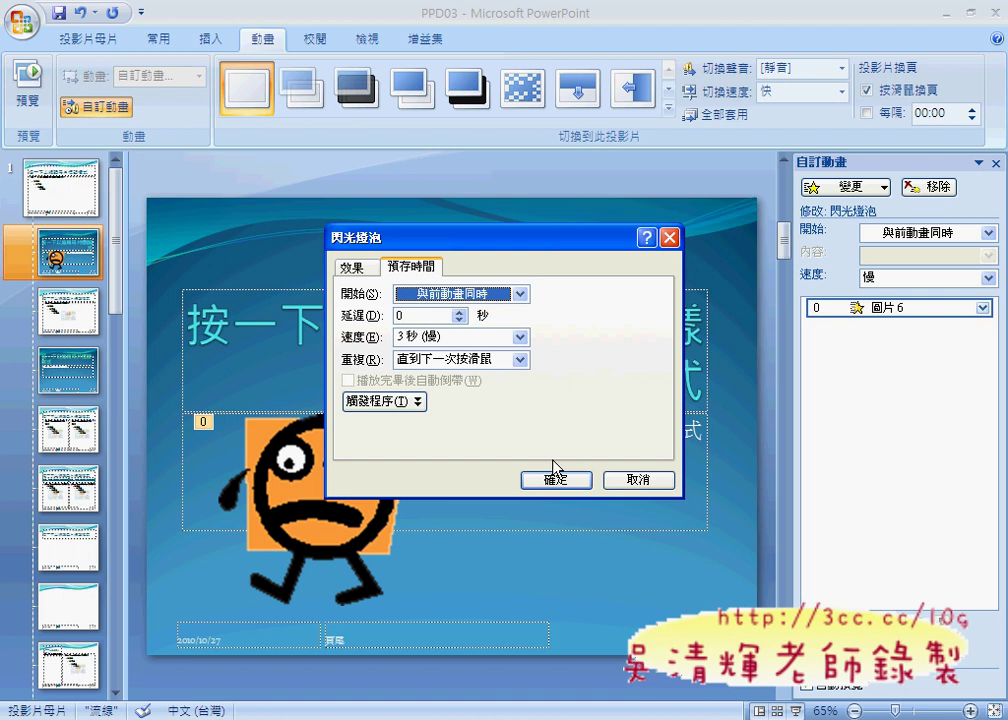
{"action": "left_click", "coordinate": [581, 489]}
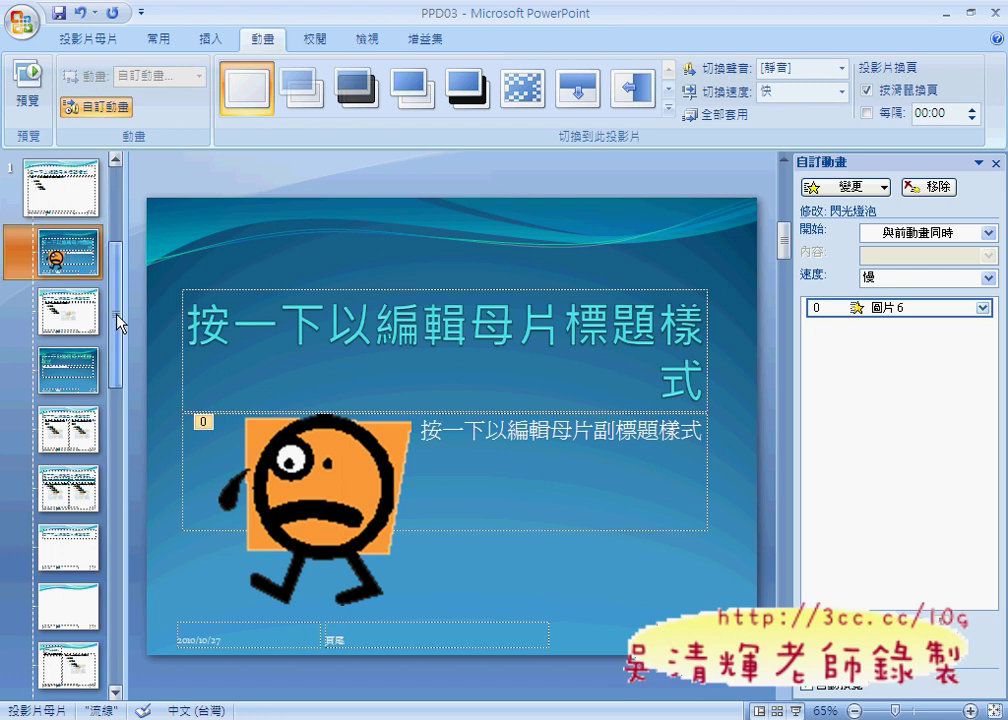
Go to the 含標題的圖片 layout and select its bottom wave shape.
{"action": "left_click_drag", "start_coordinate": [117, 315], "coordinate": [117, 371]}
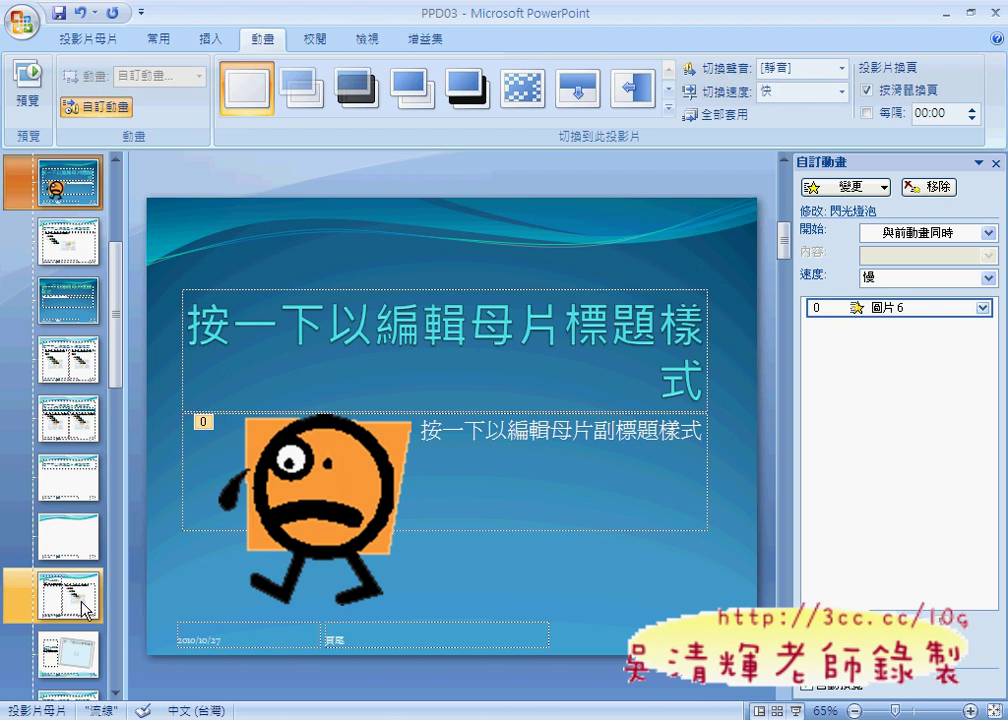
{"action": "left_click", "coordinate": [78, 657]}
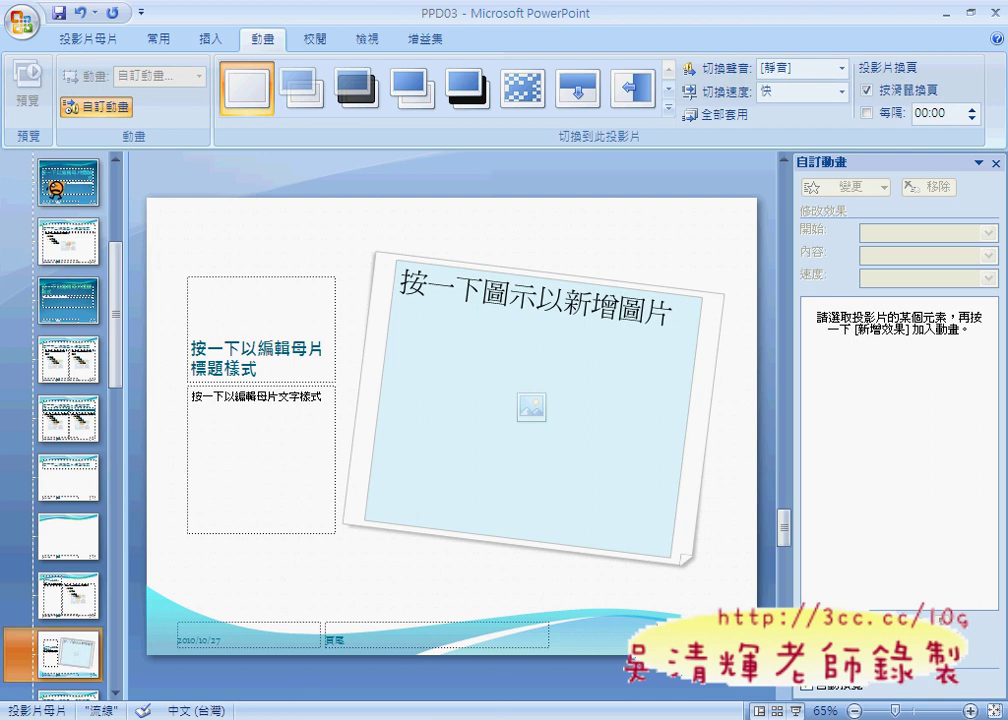
{"action": "left_click", "coordinate": [664, 619]}
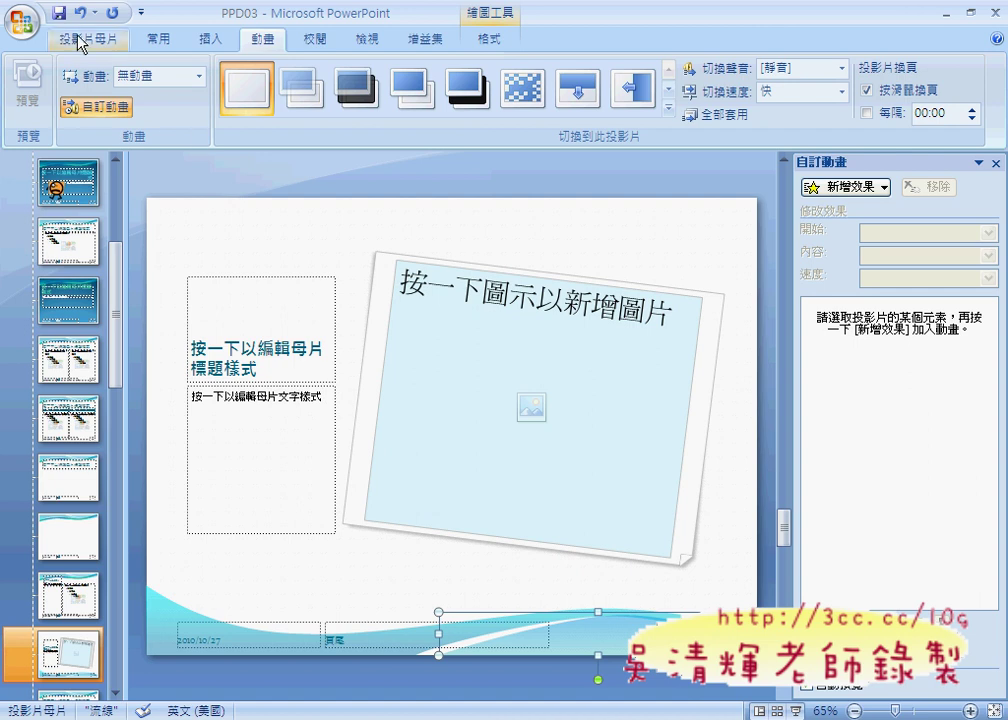
Open the Selection and Visibility pane listing the layout's ten objects, topped by 手繪多邊形 10.
{"action": "left_click", "coordinate": [155, 40]}
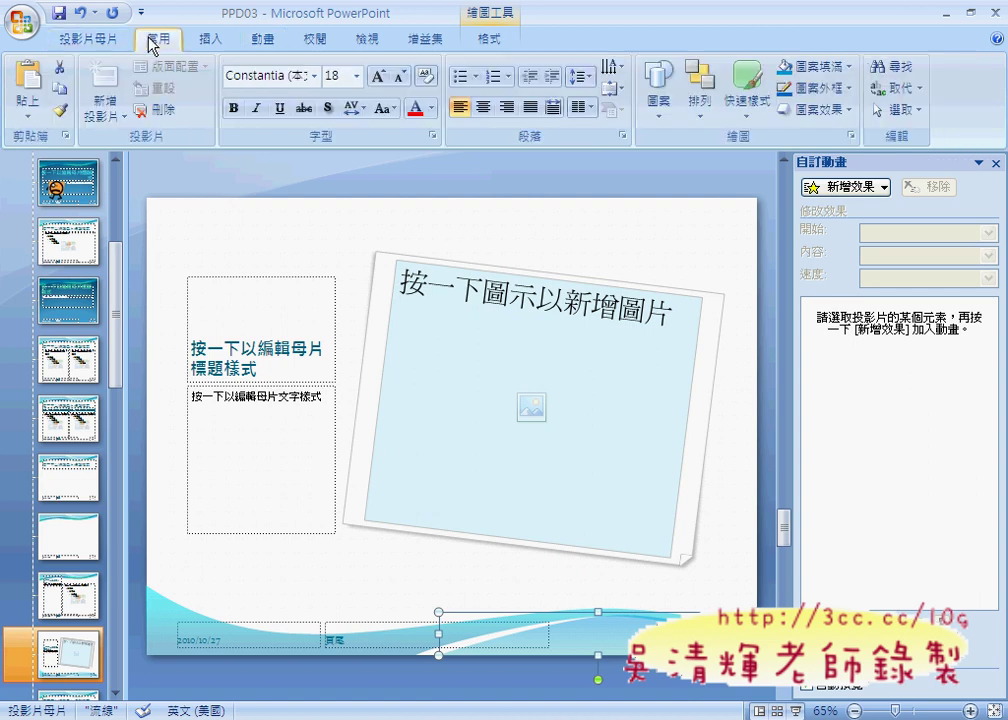
{"action": "left_click", "coordinate": [893, 110]}
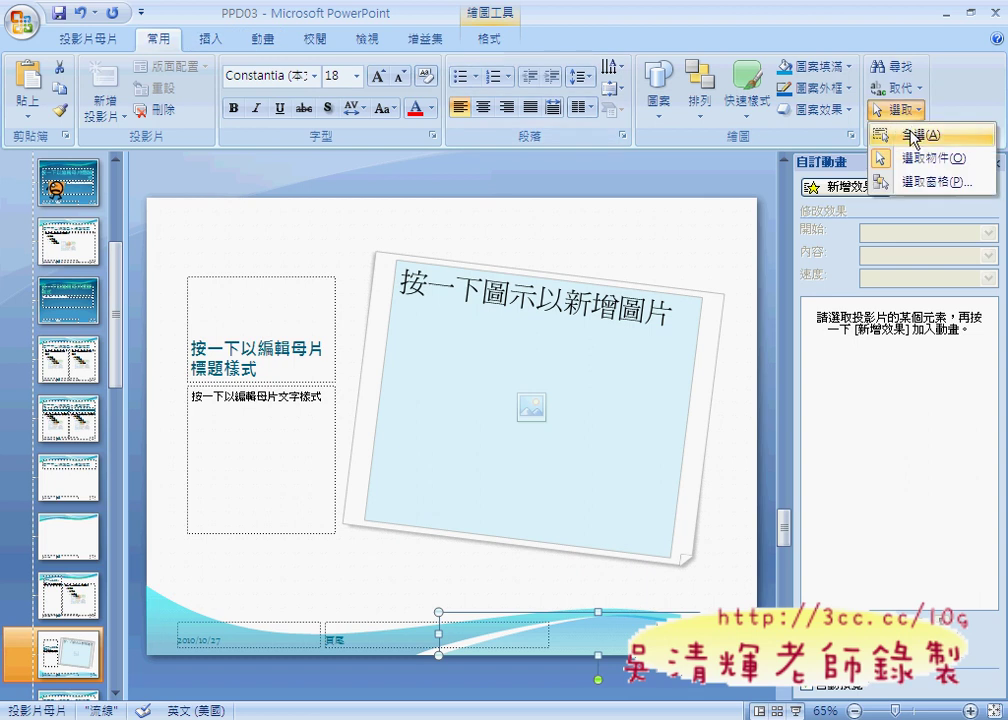
{"action": "left_click", "coordinate": [922, 181]}
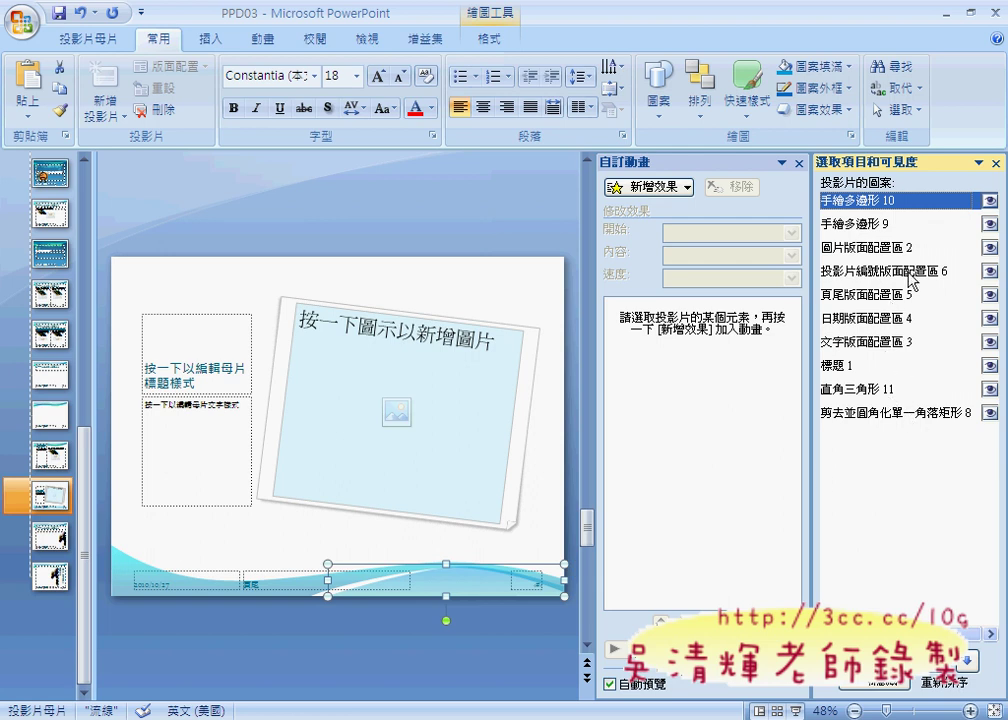
Step through the layout's placeholders and shapes to select 投影片編號版面配置區 6.
{"action": "left_click", "coordinate": [898, 298]}
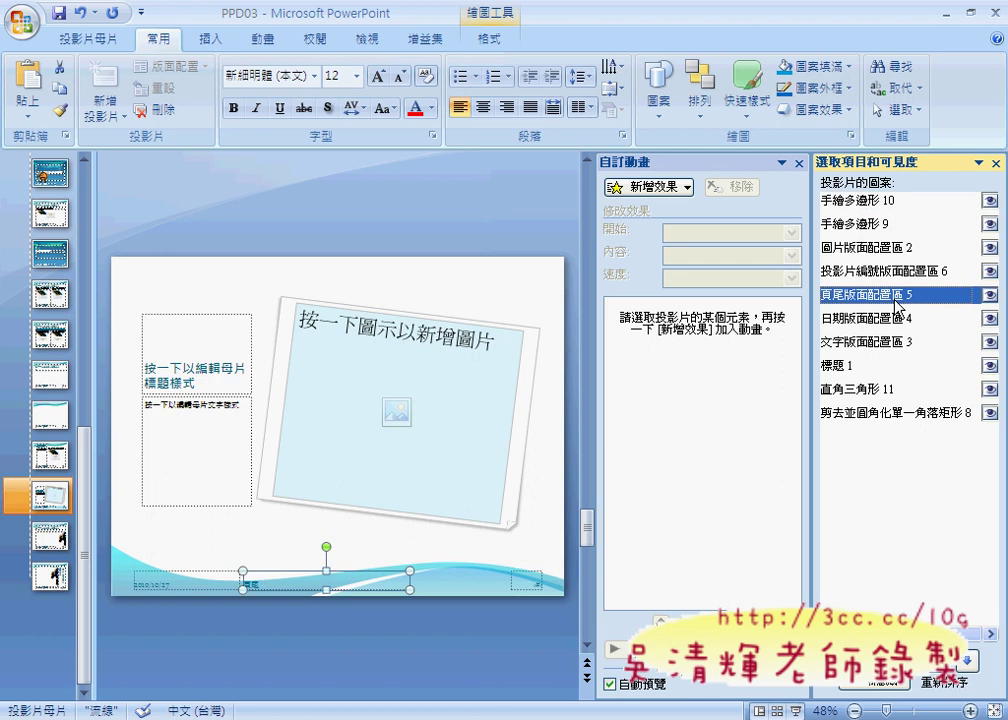
{"action": "left_click", "coordinate": [903, 318]}
{"action": "left_click", "coordinate": [905, 342]}
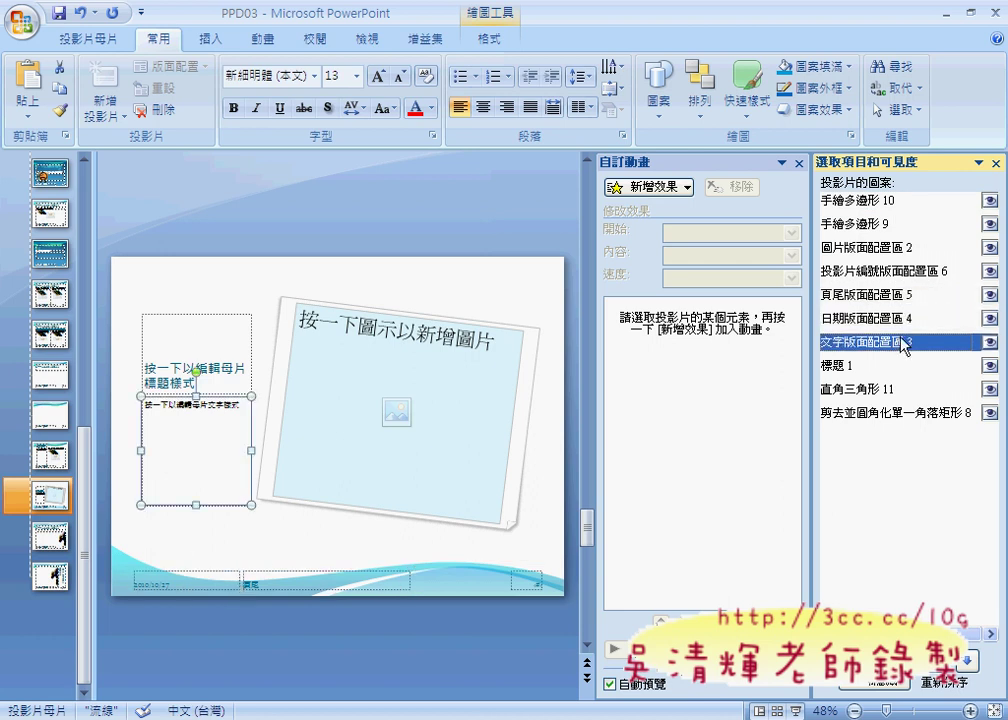
{"action": "left_click", "coordinate": [880, 249]}
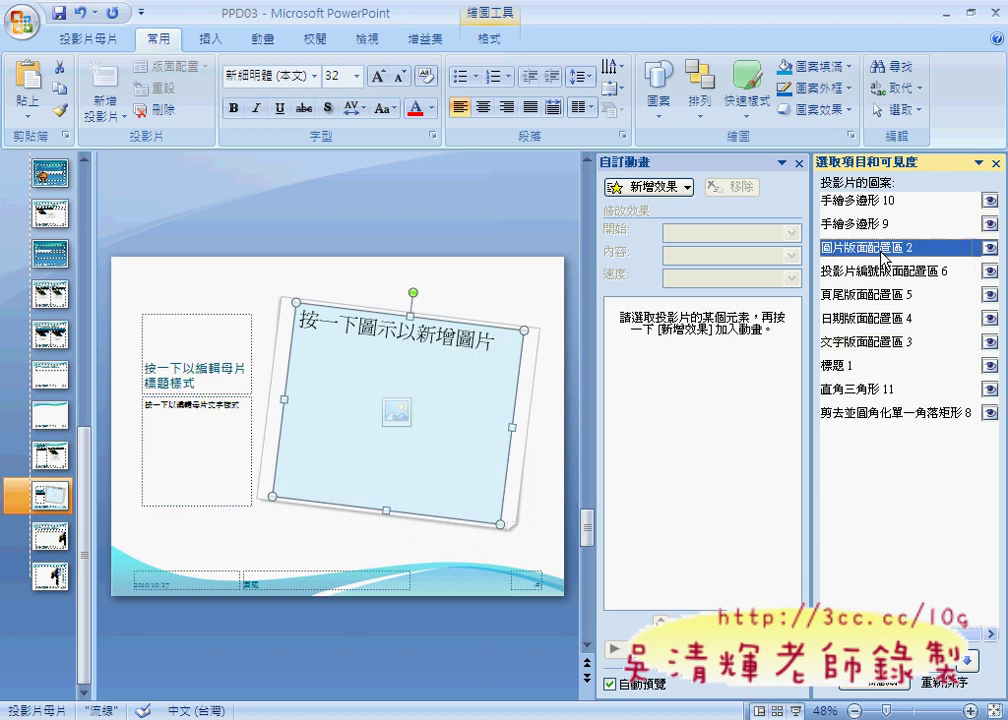
{"action": "left_click", "coordinate": [915, 414]}
{"action": "left_click", "coordinate": [880, 389]}
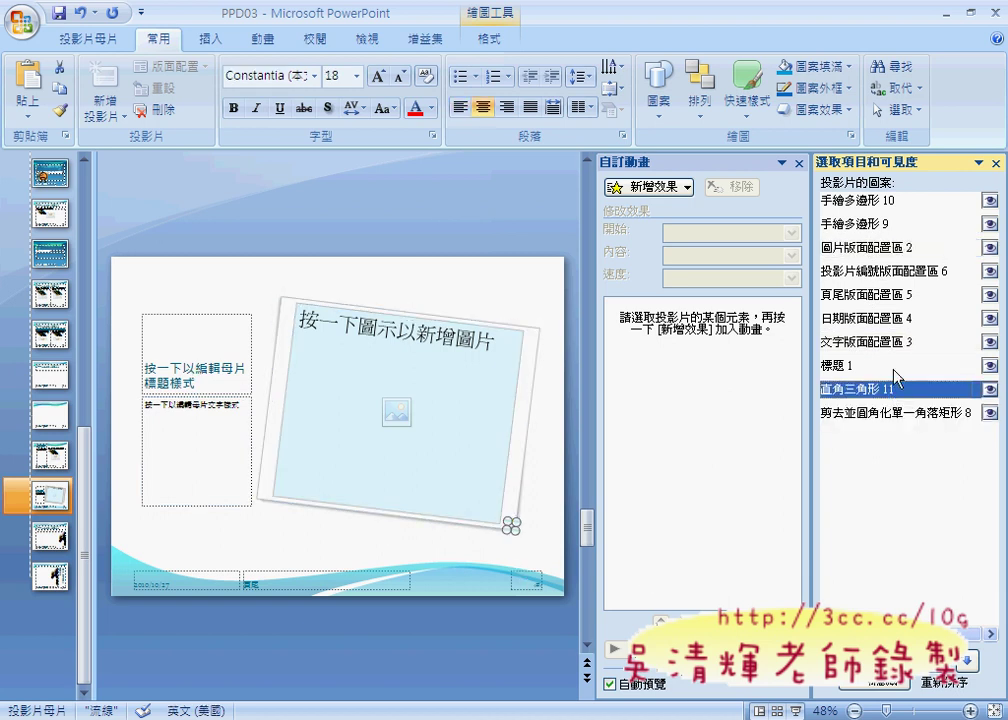
{"action": "left_click", "coordinate": [890, 367]}
{"action": "left_click", "coordinate": [890, 344]}
{"action": "left_click", "coordinate": [890, 320]}
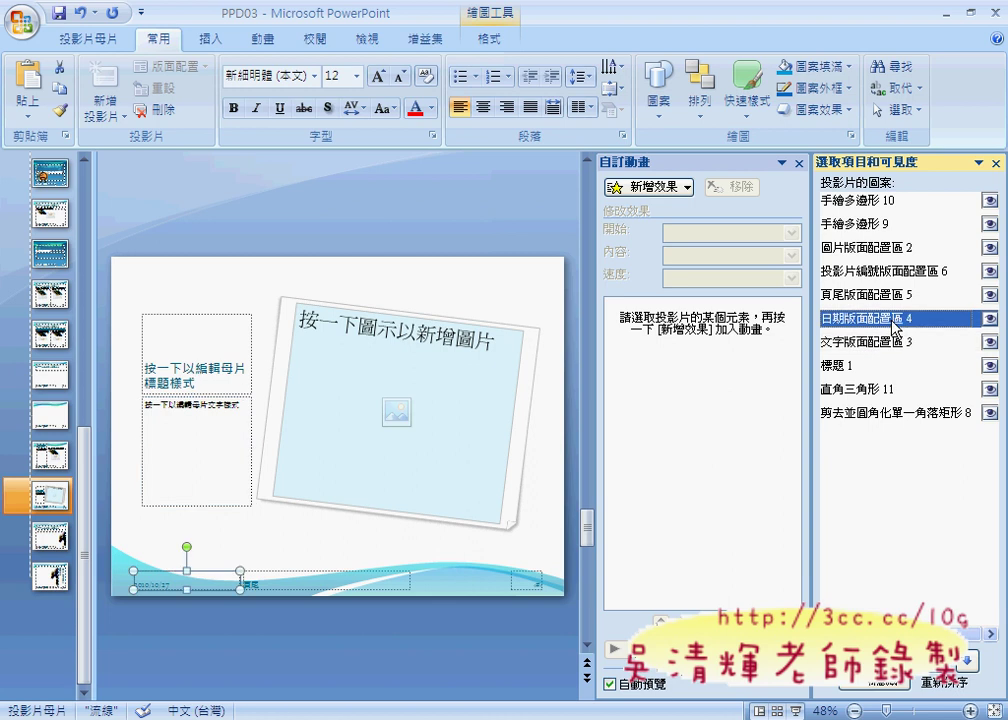
{"action": "left_click", "coordinate": [896, 294]}
{"action": "left_click", "coordinate": [896, 271]}
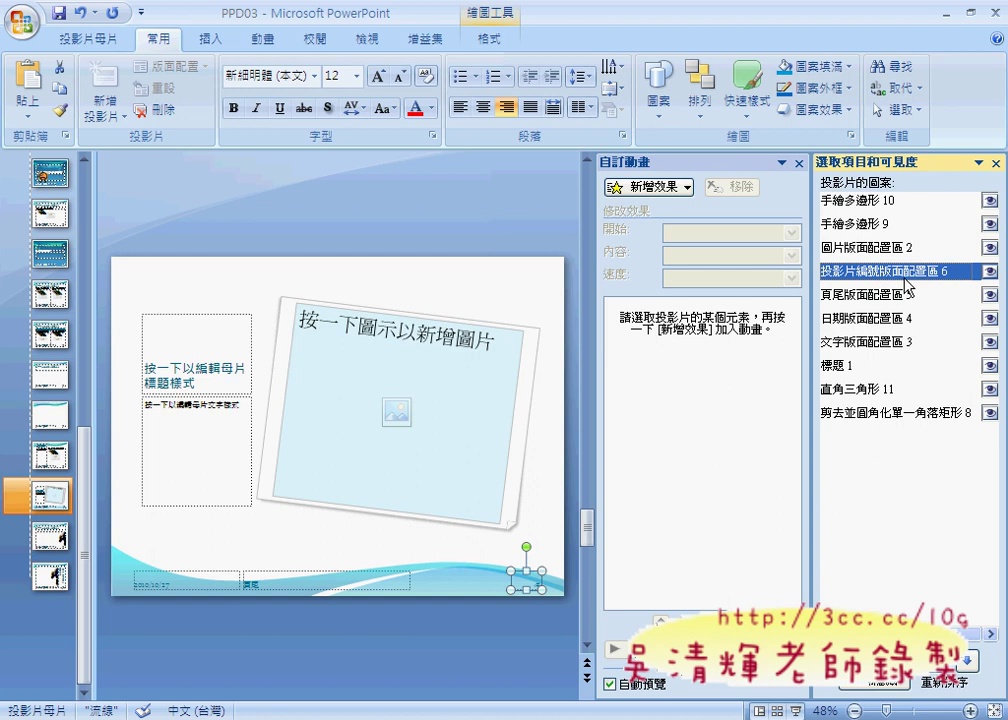
Set the slide-number placeholder to 20 pt, then the caption text placeholder from 13 to 20 pt.
{"action": "left_click", "coordinate": [357, 76]}
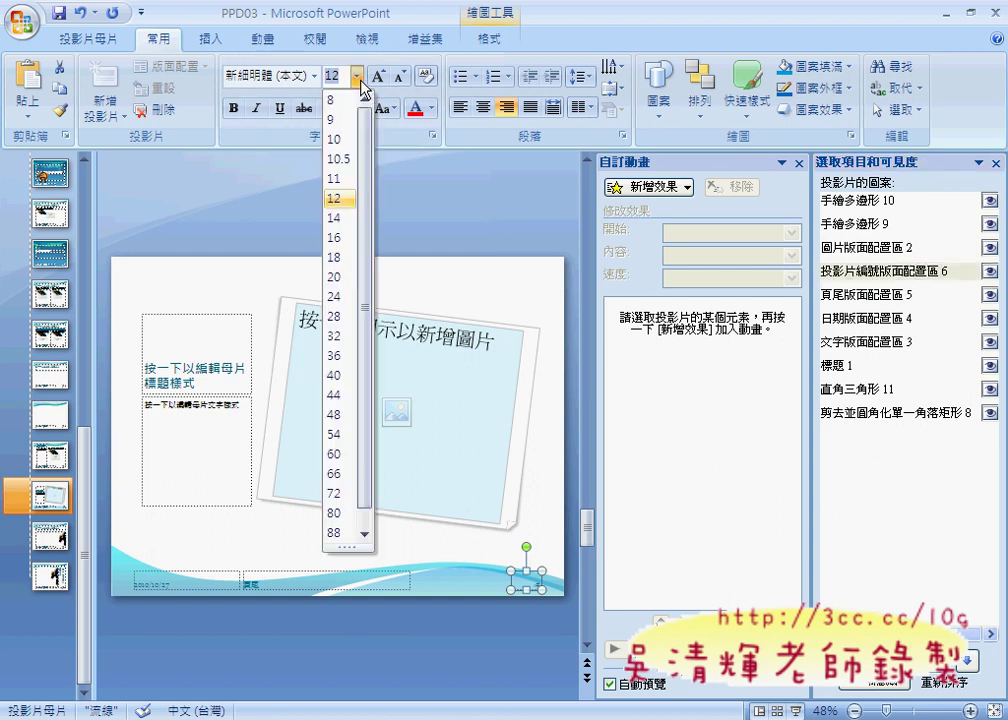
{"action": "left_click", "coordinate": [346, 280]}
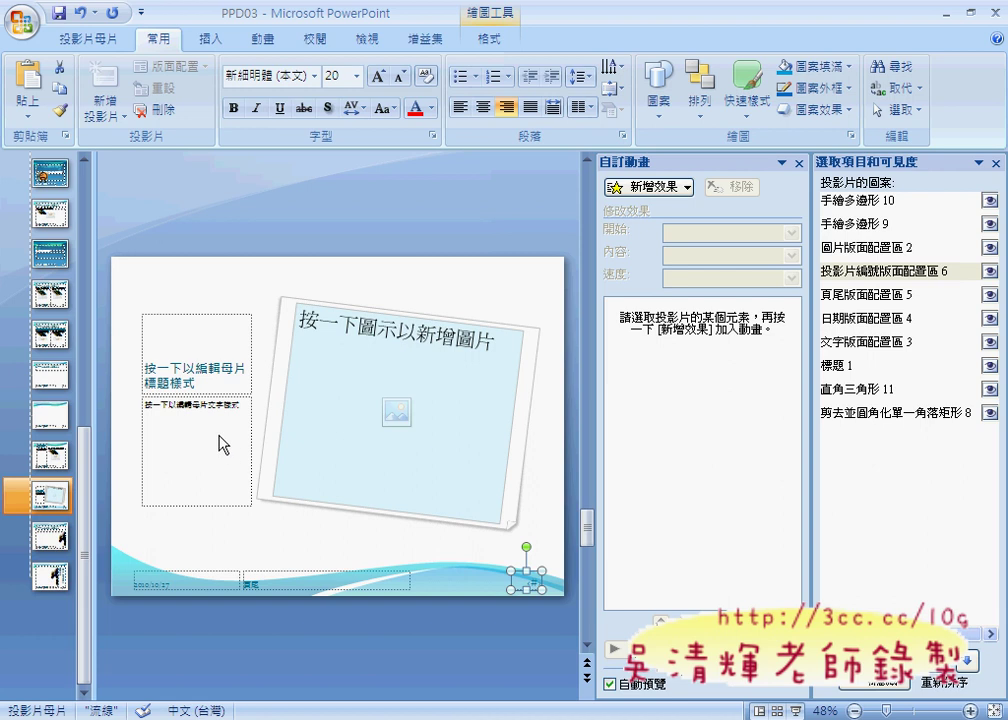
{"action": "key", "text": "Escape"}
{"action": "left_click", "coordinate": [249, 420]}
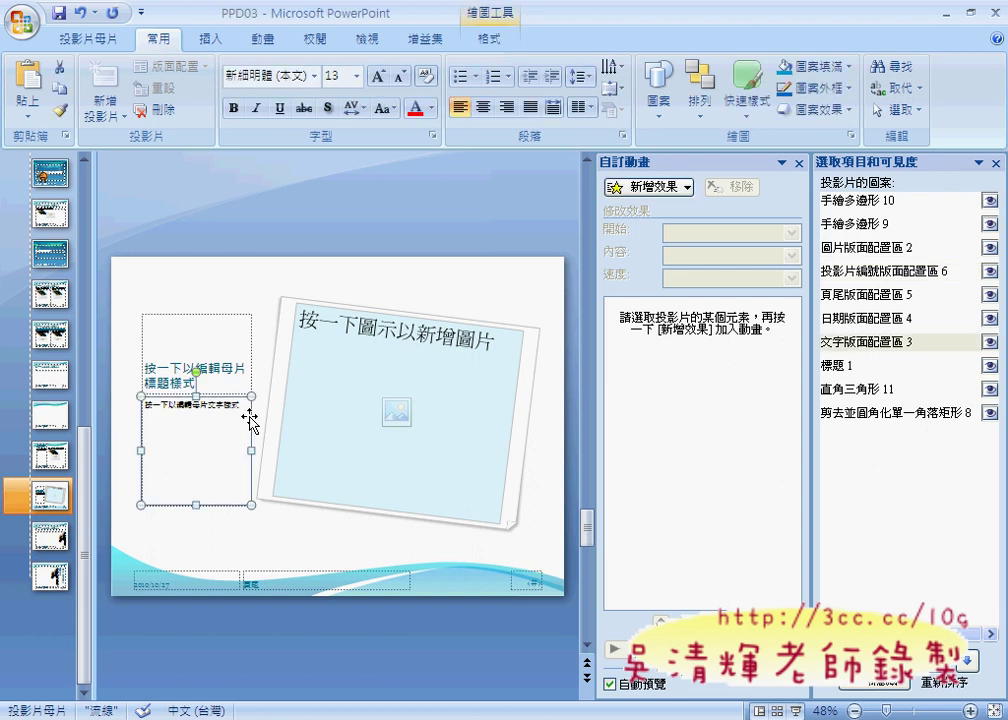
{"action": "left_click", "coordinate": [357, 76]}
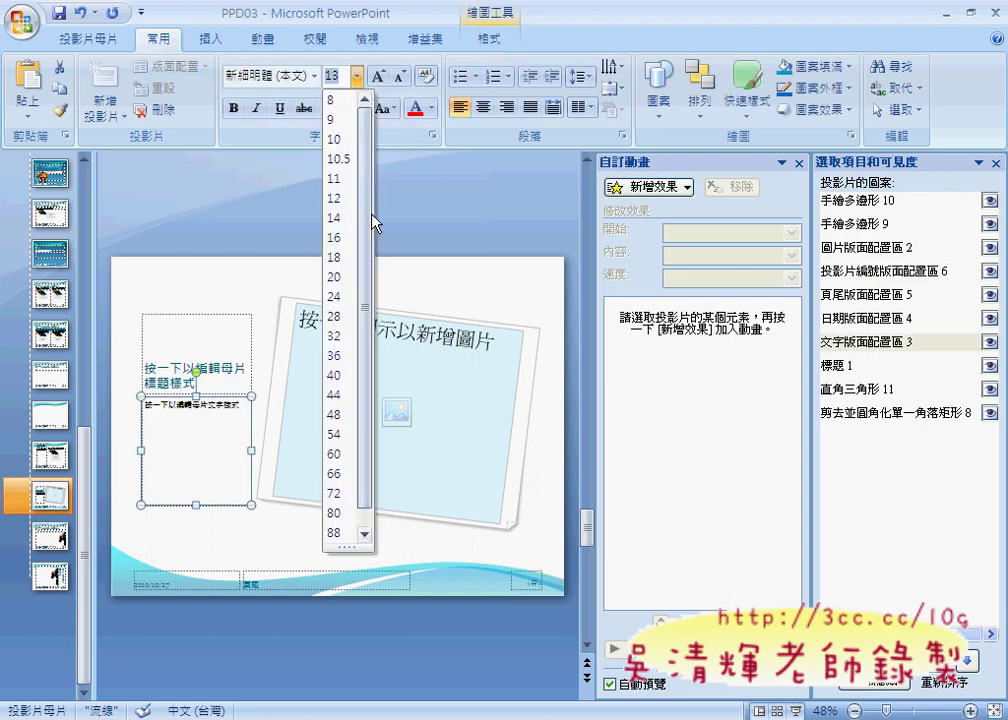
{"action": "left_click", "coordinate": [350, 277]}
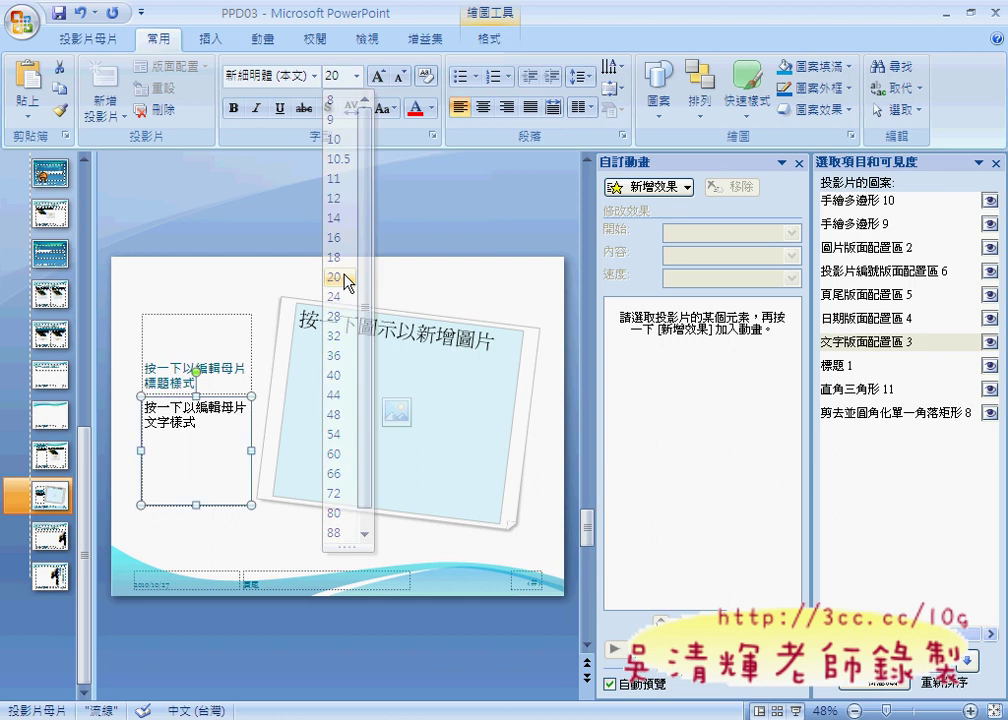
Make the caption text placeholder bold 標楷體 and close the Selection and Visibility pane.
{"action": "left_click", "coordinate": [315, 76]}
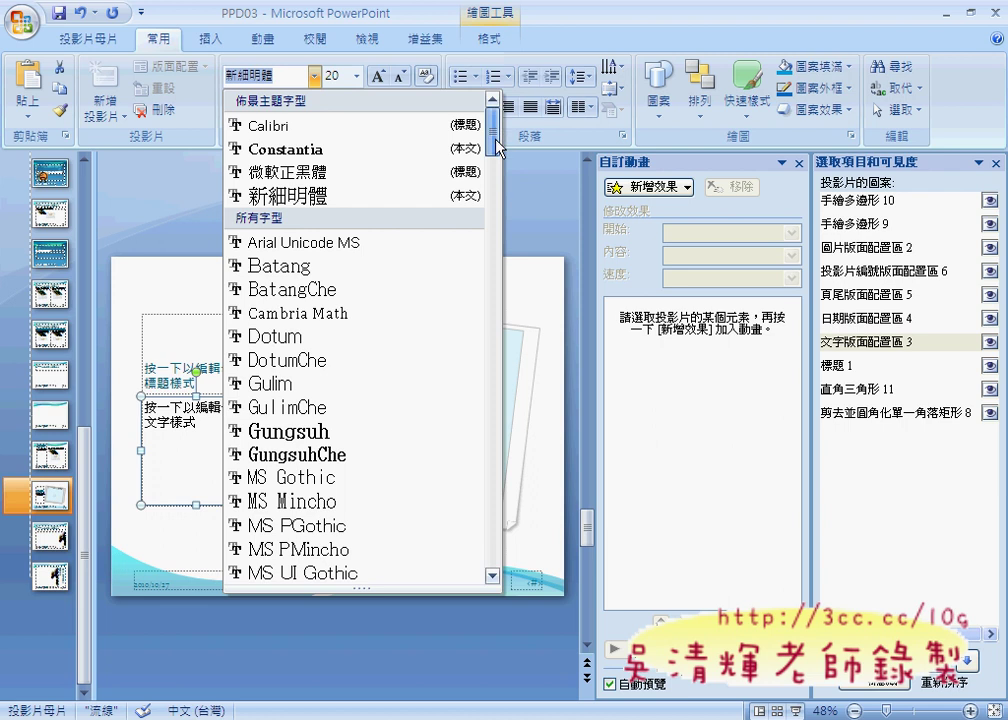
{"action": "left_click_drag", "start_coordinate": [497, 137], "coordinate": [497, 192]}
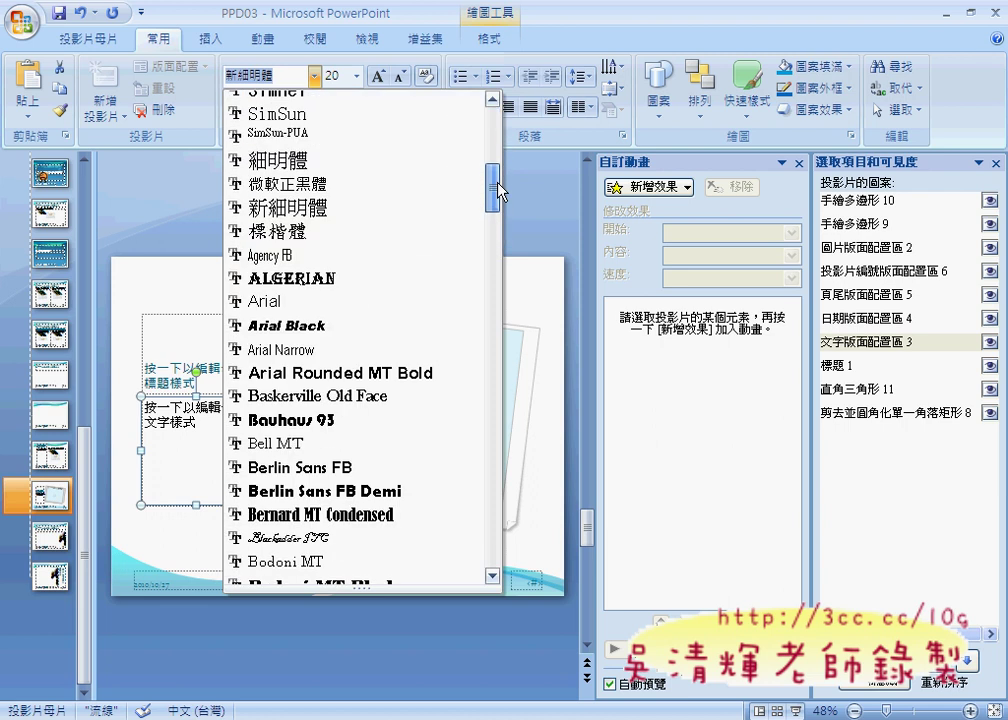
{"action": "left_click", "coordinate": [412, 227]}
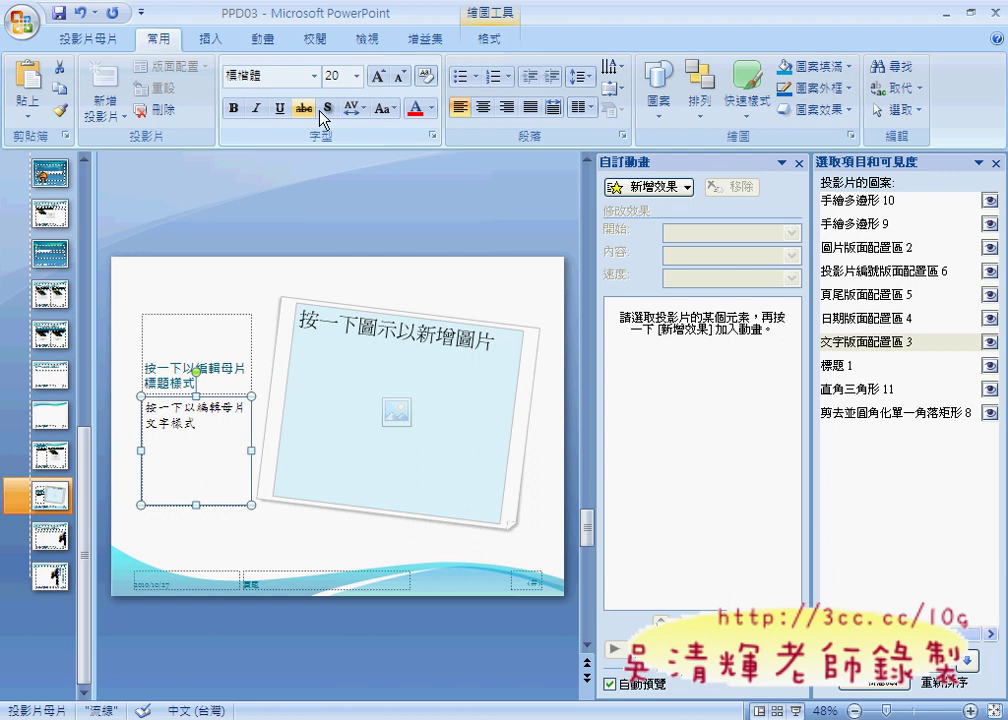
{"action": "left_click", "coordinate": [239, 110]}
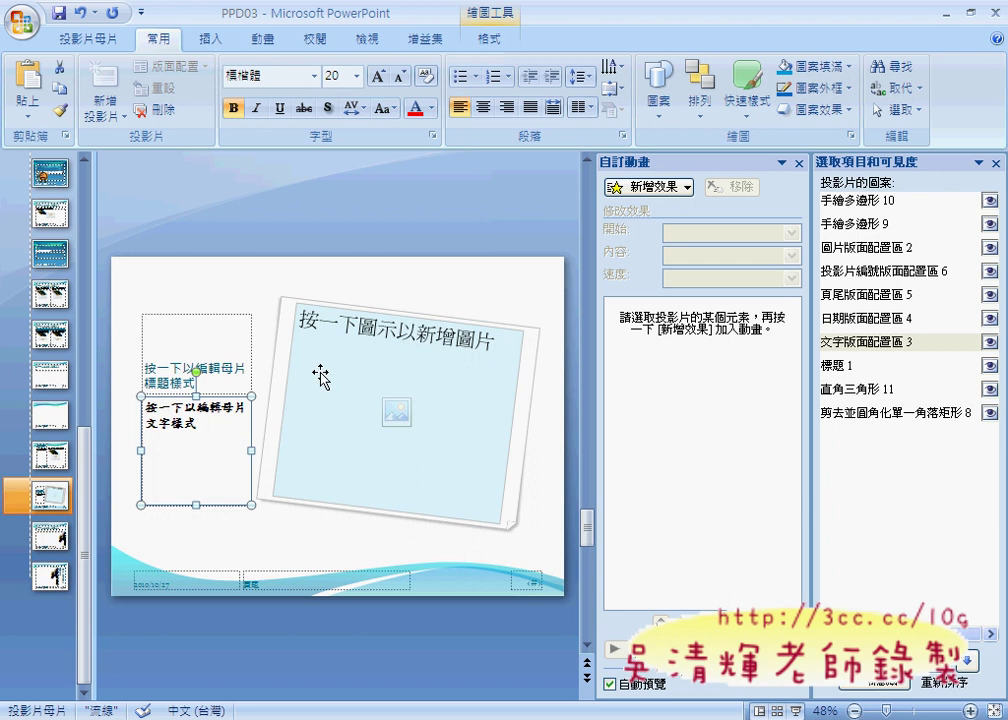
{"action": "left_click", "coordinate": [996, 162]}
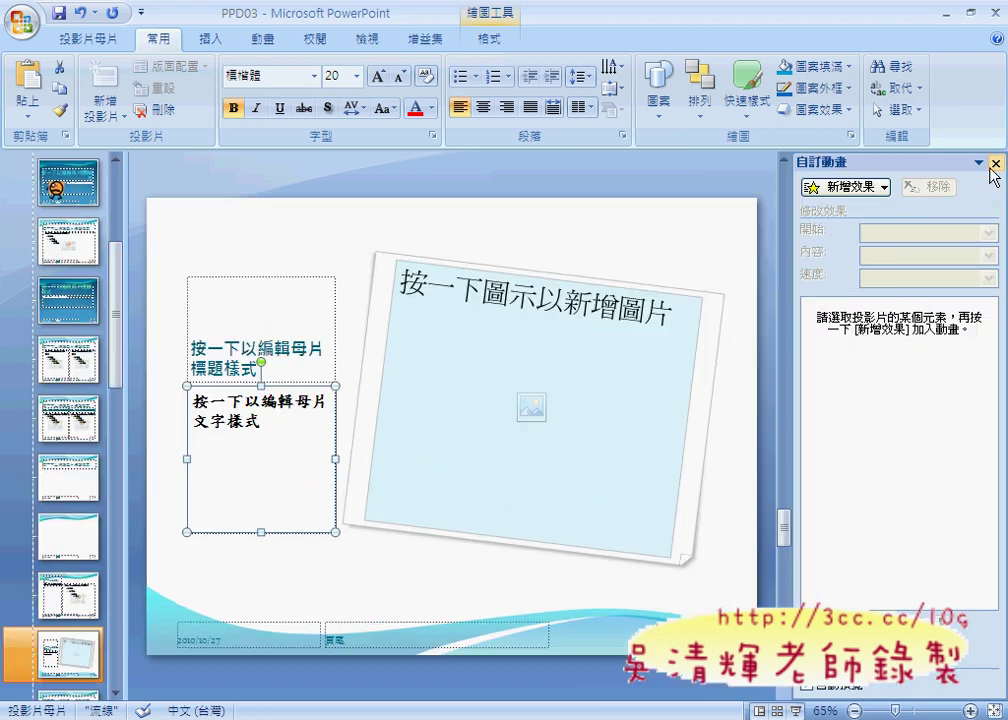
Close the side pane, exit Slide Master view, and select slide 2 熱的傳播.
{"action": "left_click", "coordinate": [996, 162]}
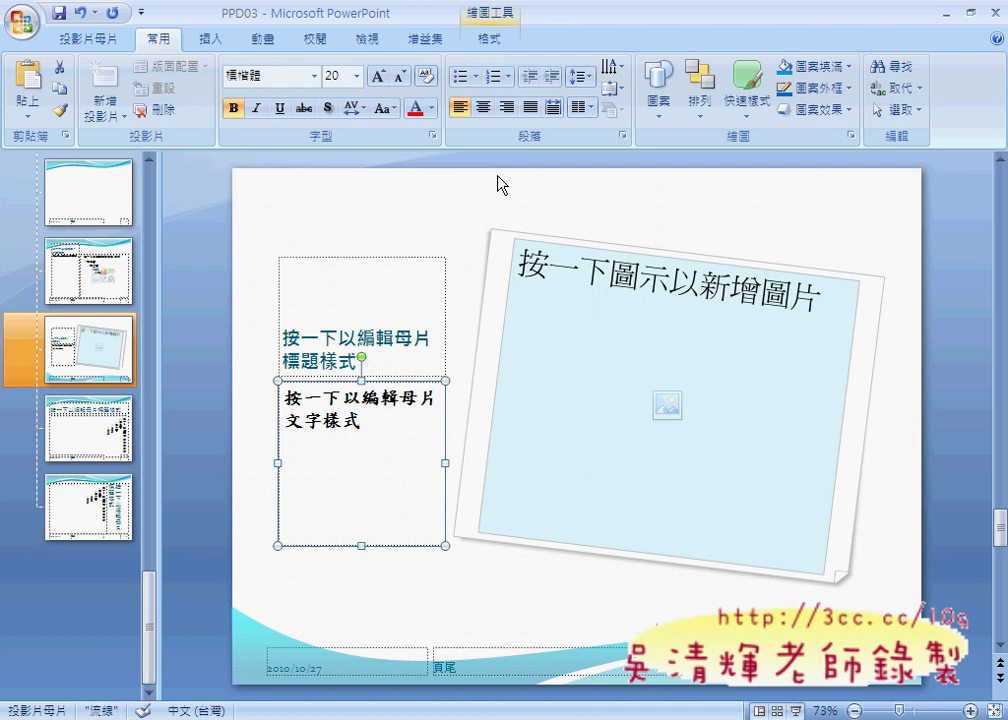
{"action": "left_click", "coordinate": [107, 45]}
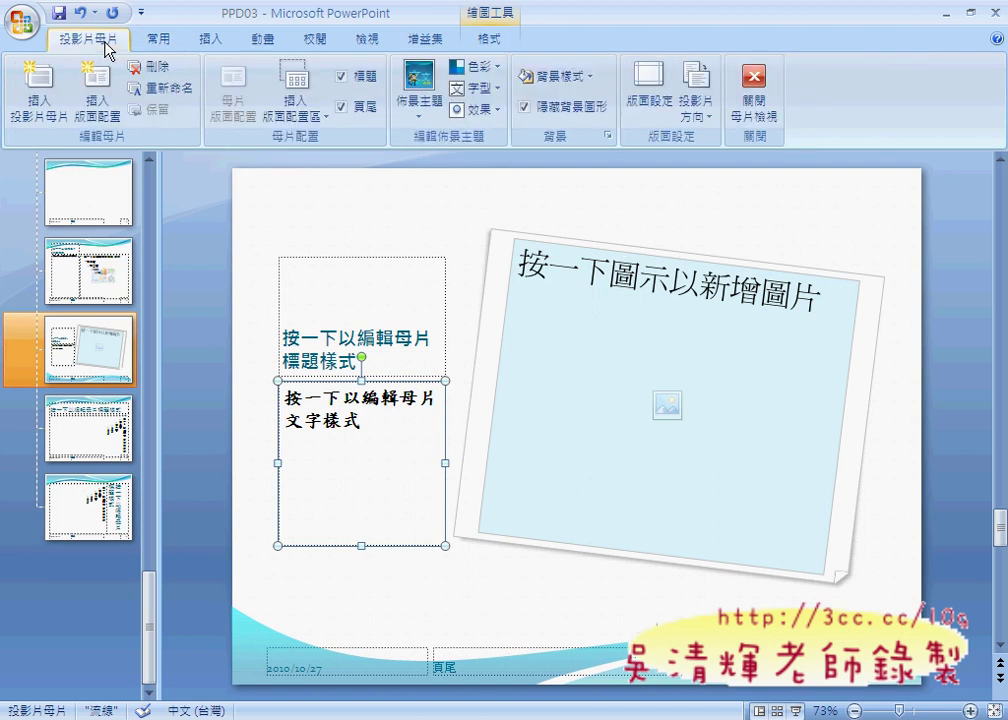
{"action": "left_click", "coordinate": [755, 90]}
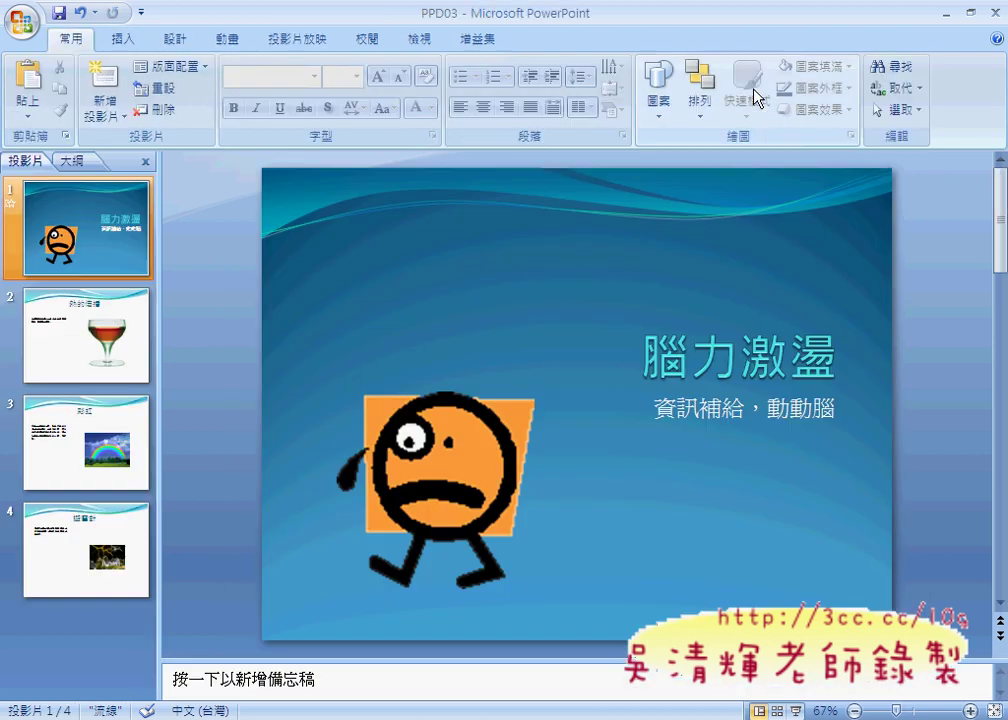
{"action": "left_click", "coordinate": [105, 342]}
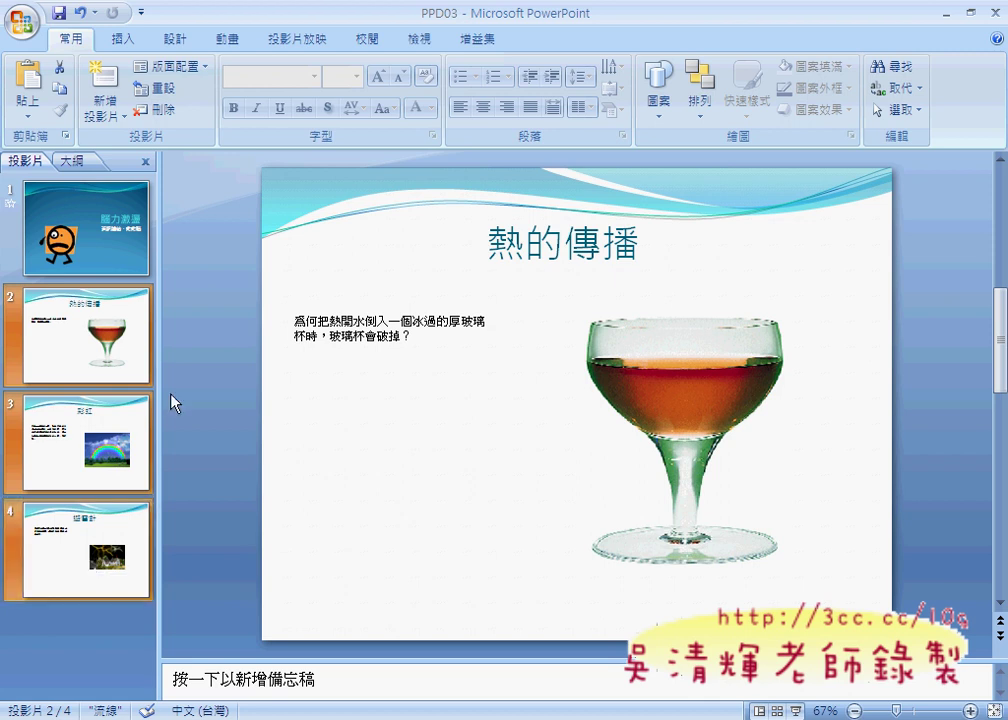
{"action": "left_click", "coordinate": [202, 68]}
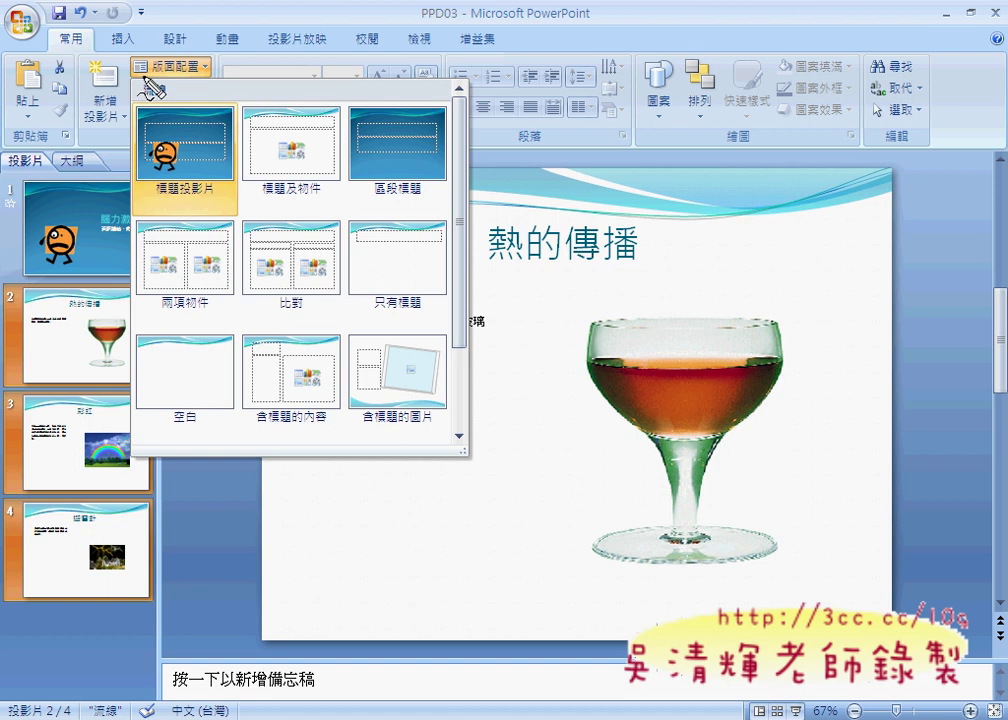
Apply the 含標題的圖片 (Picture with Caption) layout to slides 2–4.
{"action": "left_click_drag", "start_coordinate": [122, 78], "coordinate": [127, 75]}
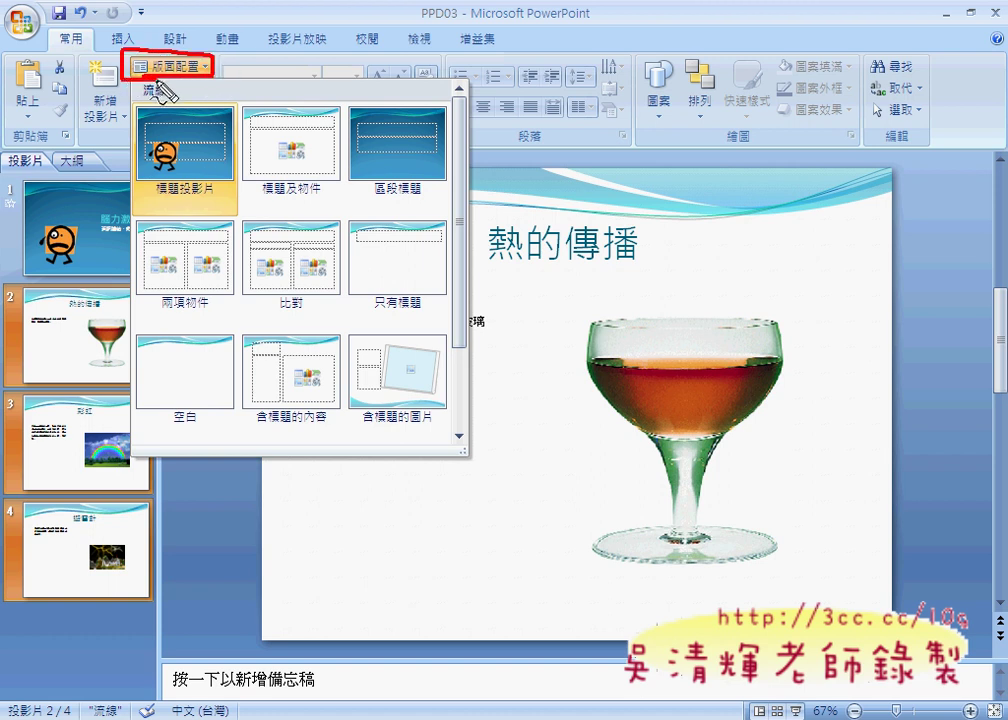
{"action": "key", "text": "Escape"}
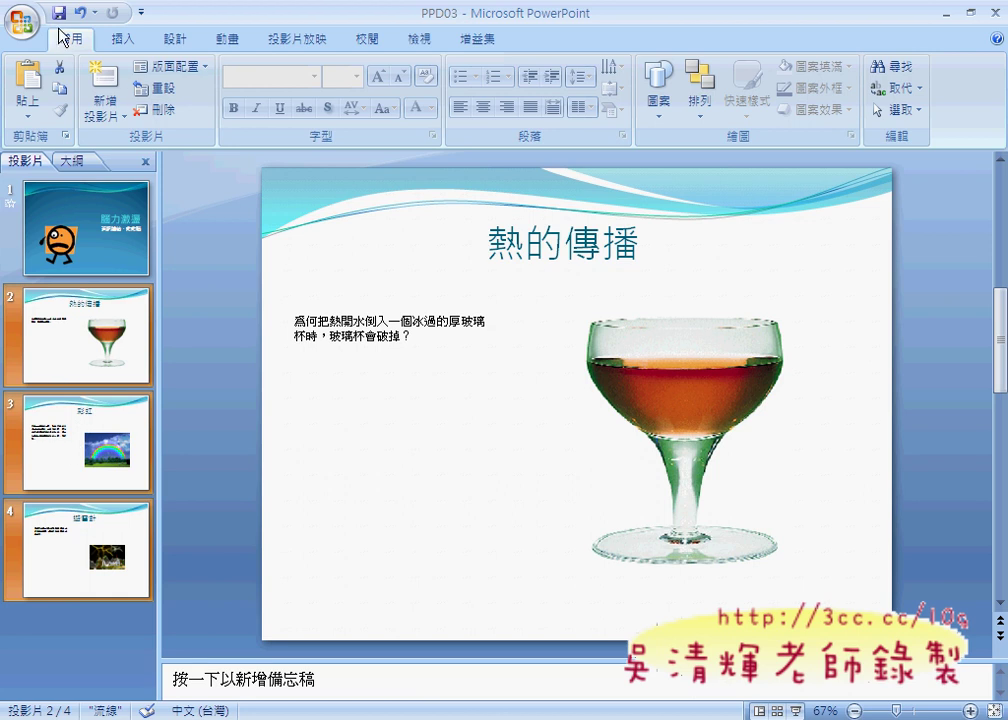
{"action": "left_click", "coordinate": [201, 68]}
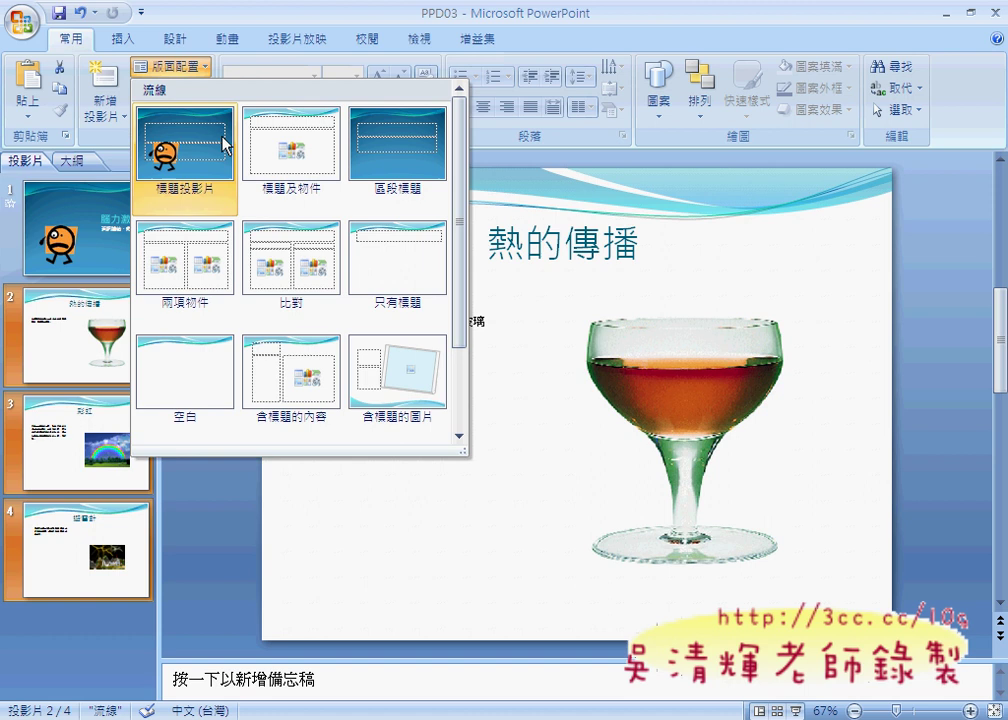
{"action": "left_click", "coordinate": [400, 375]}
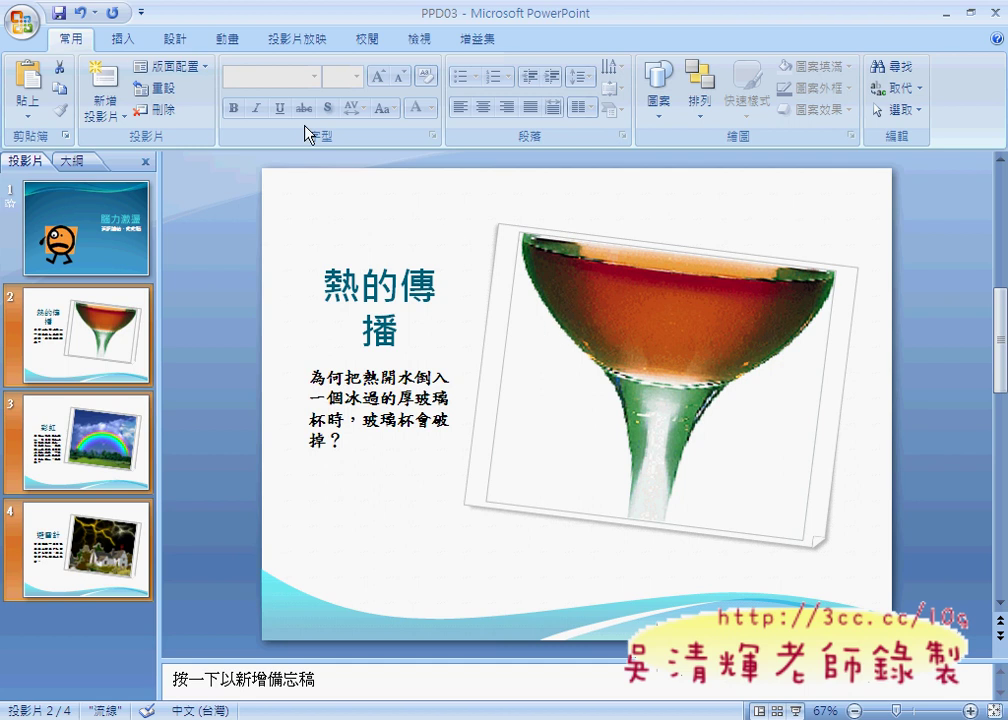
Turn on slide numbers for all slides, hidden on the title slide, via Header and Footer.
{"action": "left_click", "coordinate": [126, 44]}
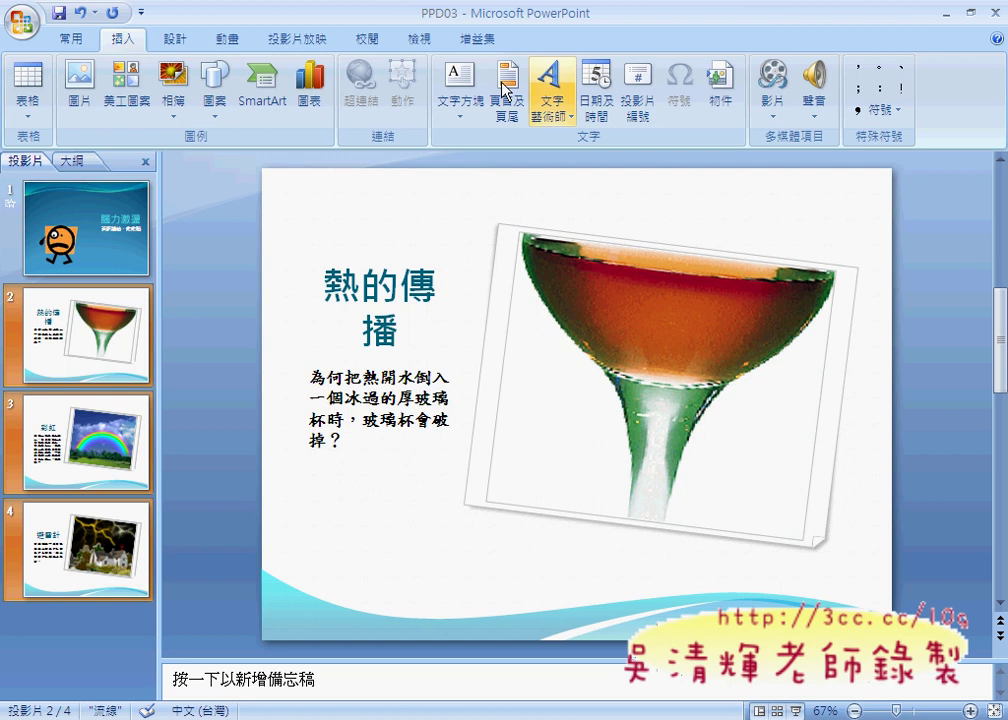
{"action": "left_click", "coordinate": [638, 100]}
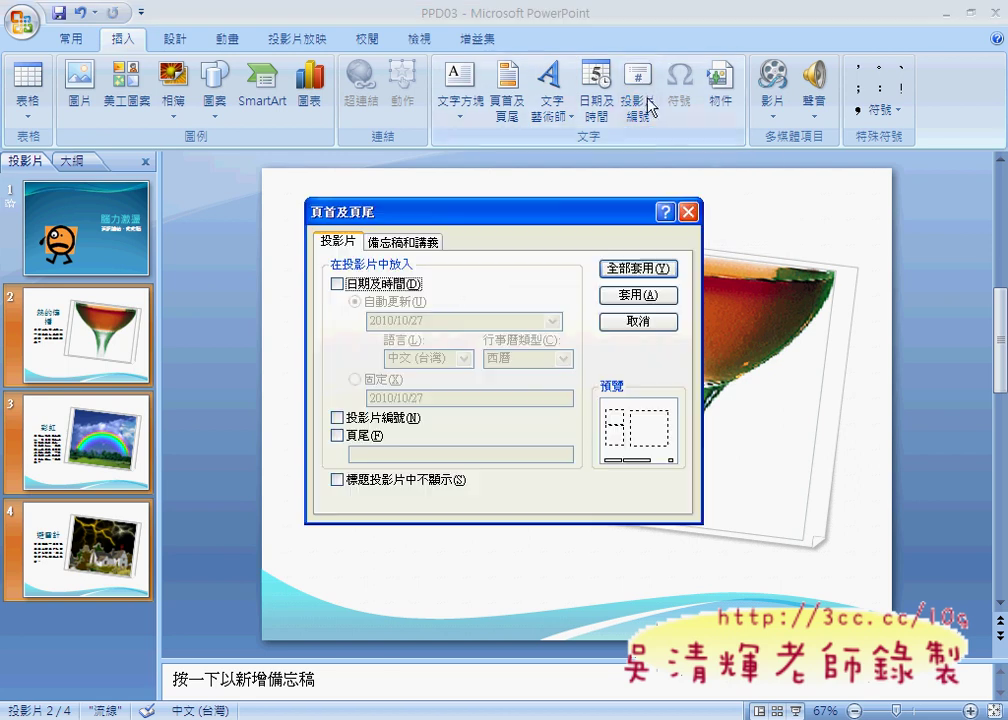
{"action": "left_click", "coordinate": [403, 419]}
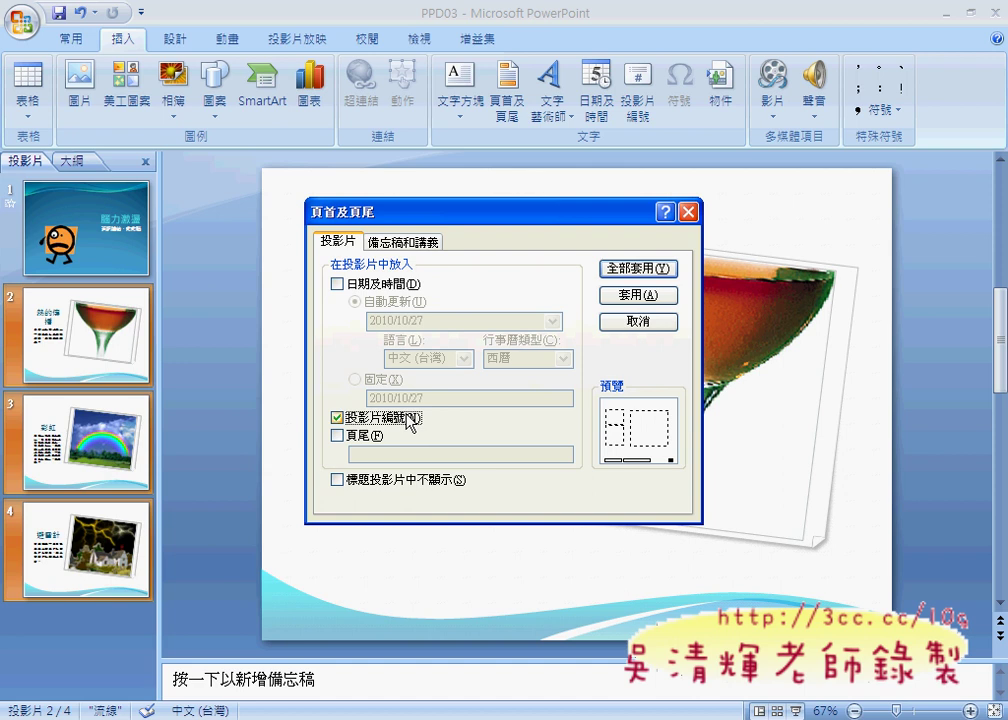
{"action": "left_click", "coordinate": [381, 481]}
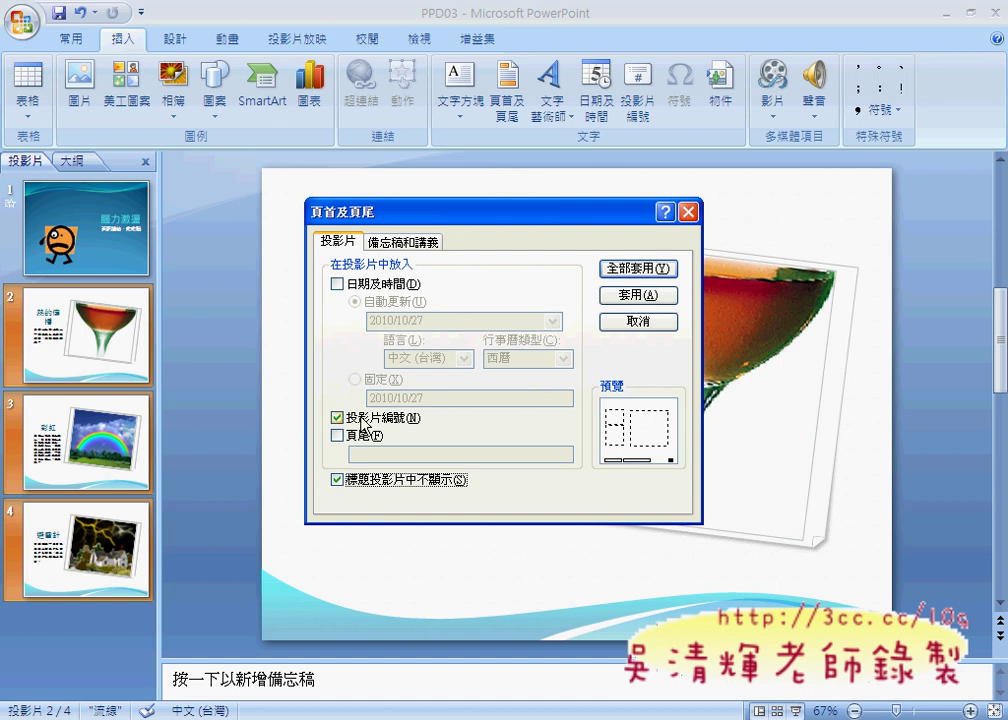
{"action": "left_click", "coordinate": [638, 269]}
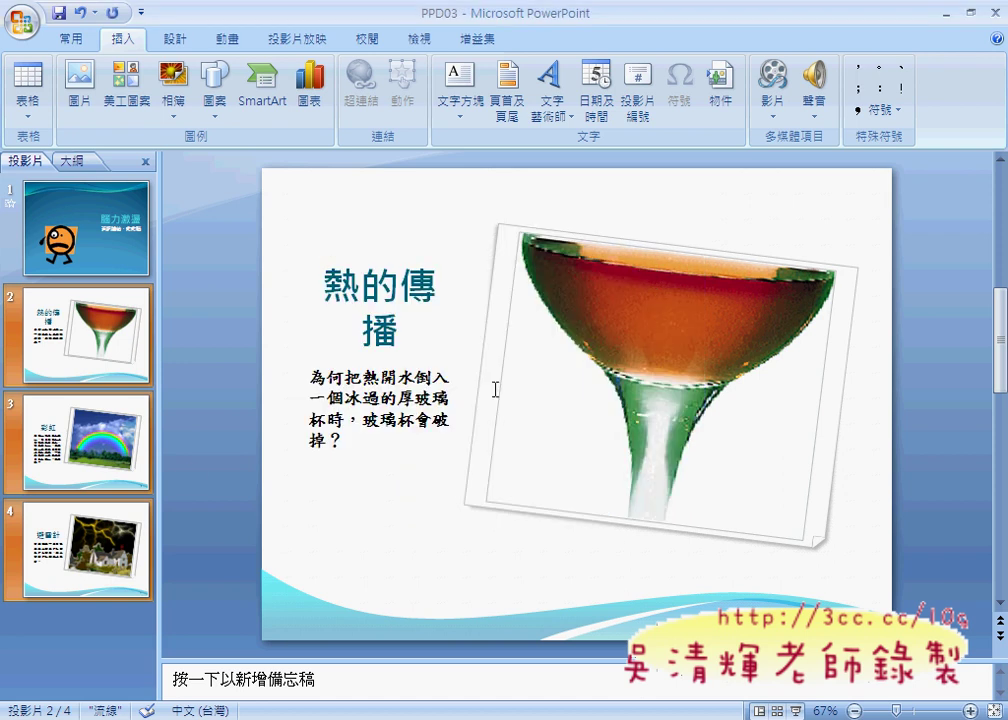
{"action": "left_click", "coordinate": [110, 362]}
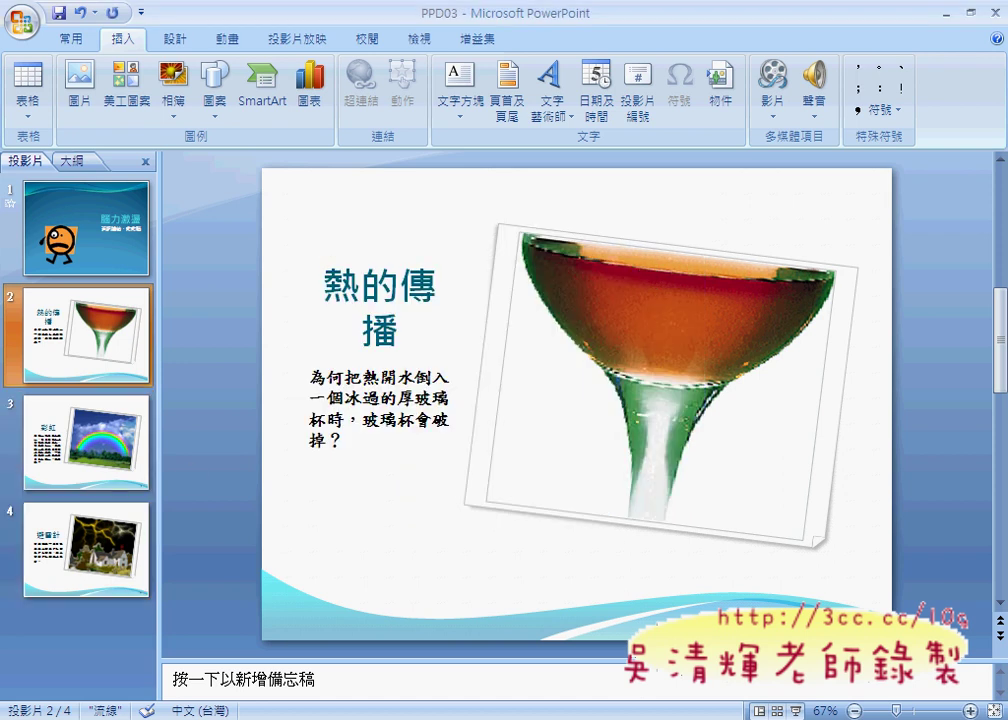
{"action": "left_click", "coordinate": [62, 435]}
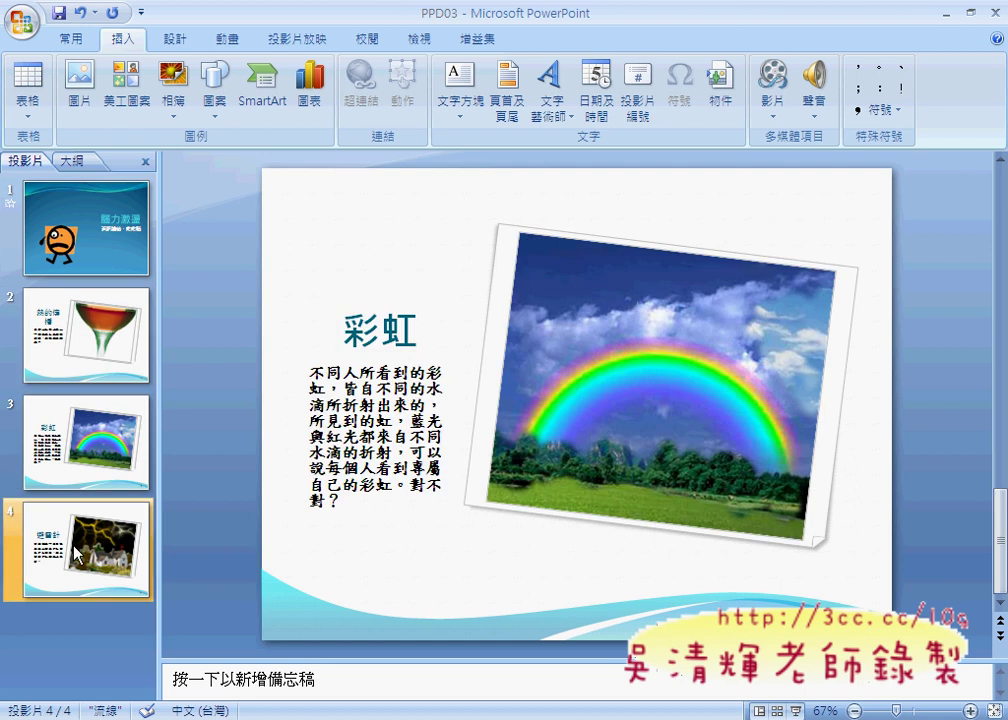
{"action": "left_click", "coordinate": [60, 540]}
{"action": "left_click", "coordinate": [54, 260]}
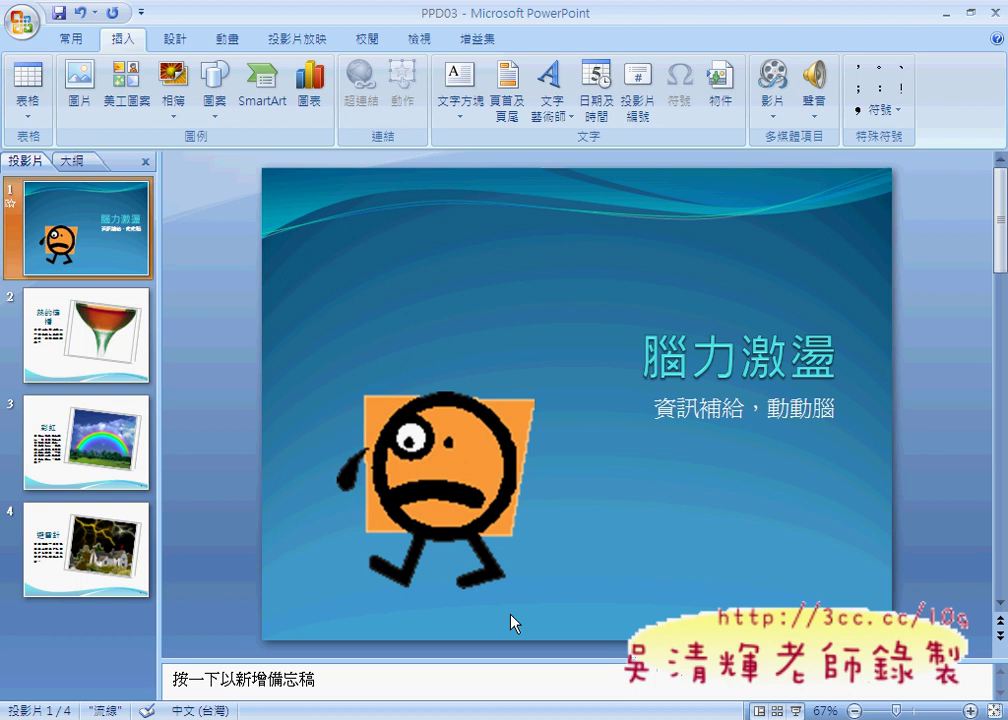
{"action": "left_click", "coordinate": [88, 335]}
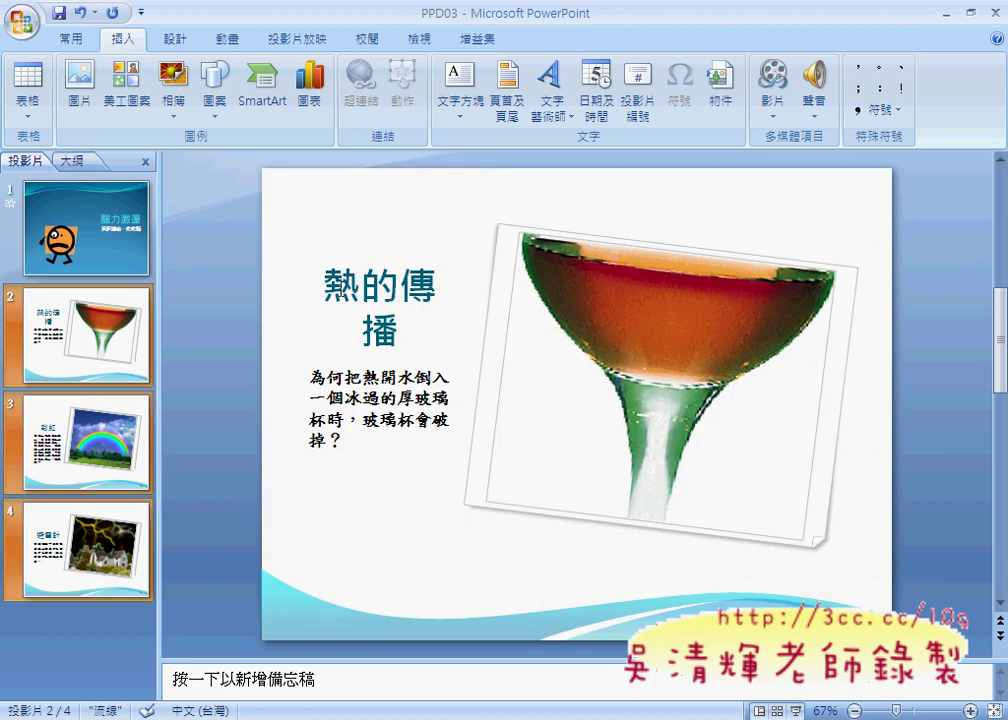
Set the slide 2 title to 標楷體 at 36 pt.
{"action": "left_click", "coordinate": [357, 272]}
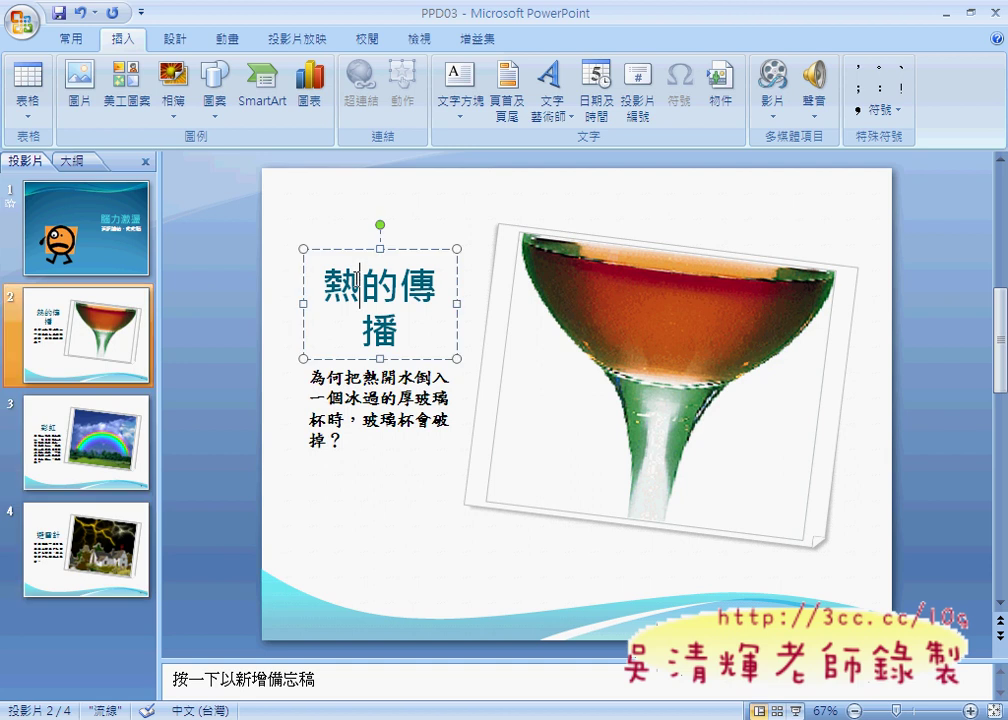
{"action": "key", "text": "Escape"}
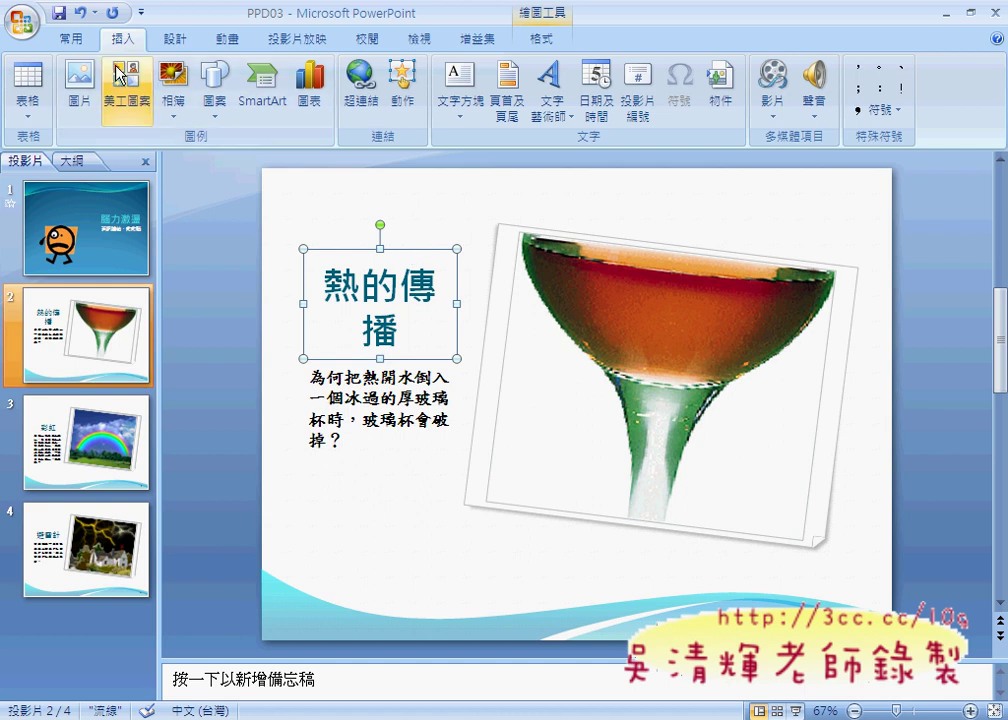
{"action": "scroll", "coordinate": [130, 85], "scroll_direction": "up", "scroll_amount": 1}
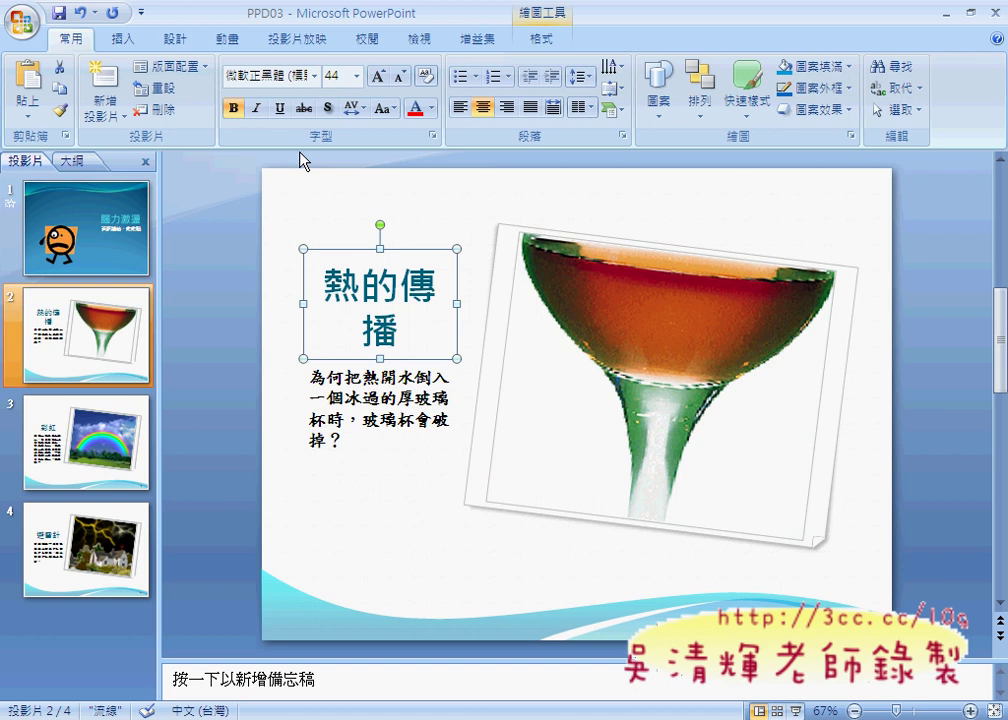
{"action": "left_click", "coordinate": [314, 76]}
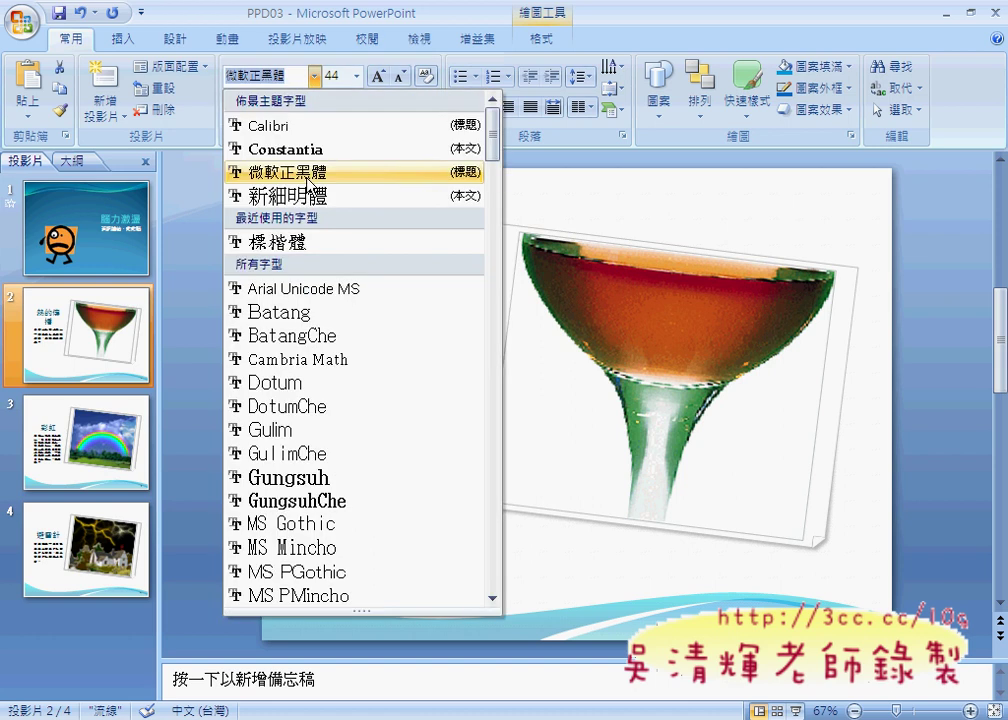
{"action": "left_click", "coordinate": [305, 245]}
{"action": "left_click", "coordinate": [356, 76]}
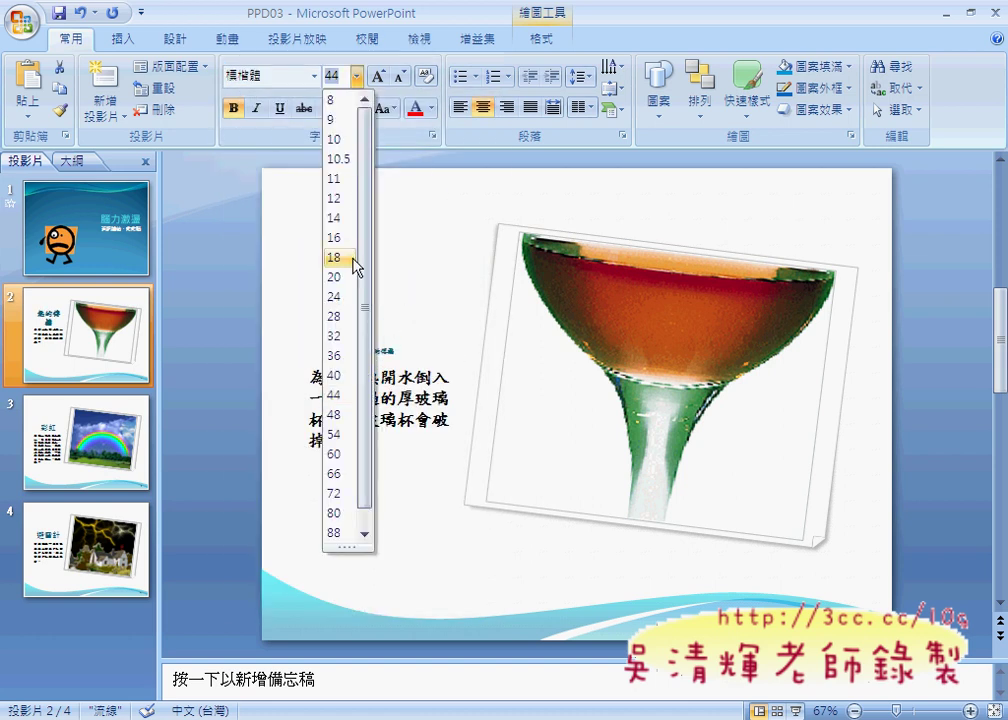
{"action": "left_click", "coordinate": [338, 355]}
Set the slide 3 title 彩虹 to 標楷體 at 36 pt.
{"action": "left_click", "coordinate": [97, 345]}
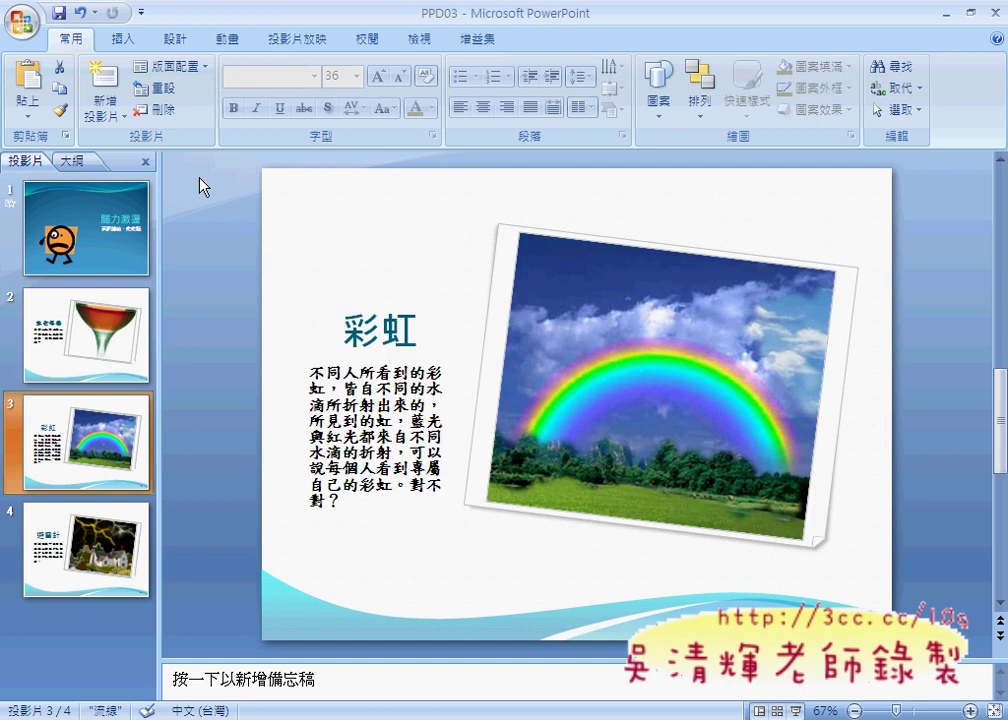
{"action": "left_click", "coordinate": [302, 256]}
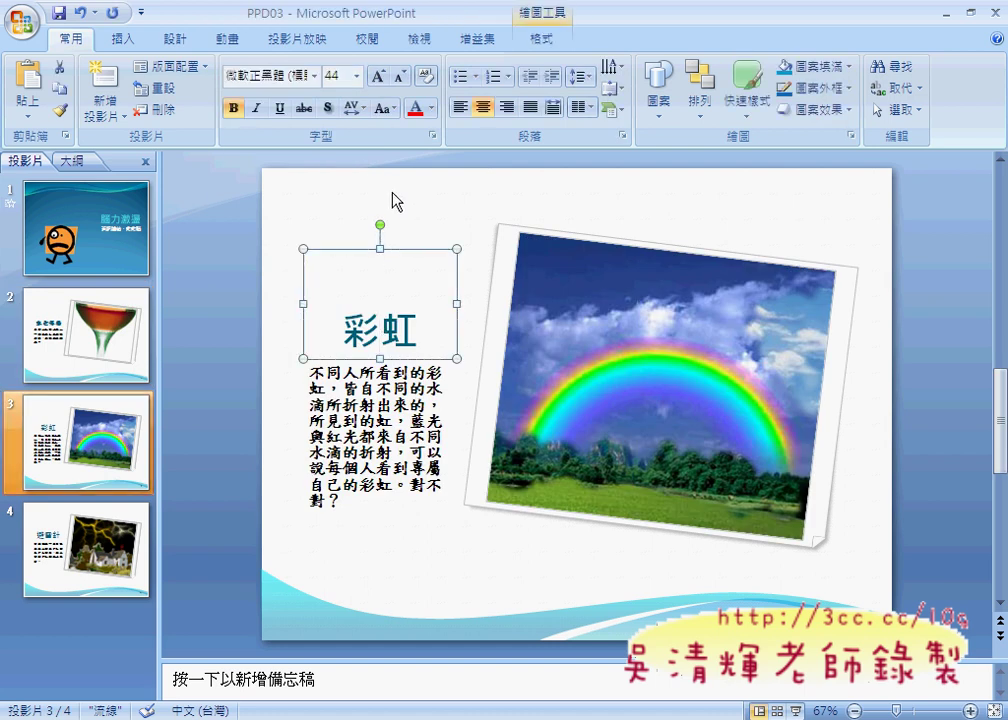
{"action": "left_click", "coordinate": [314, 76]}
{"action": "left_click", "coordinate": [295, 242]}
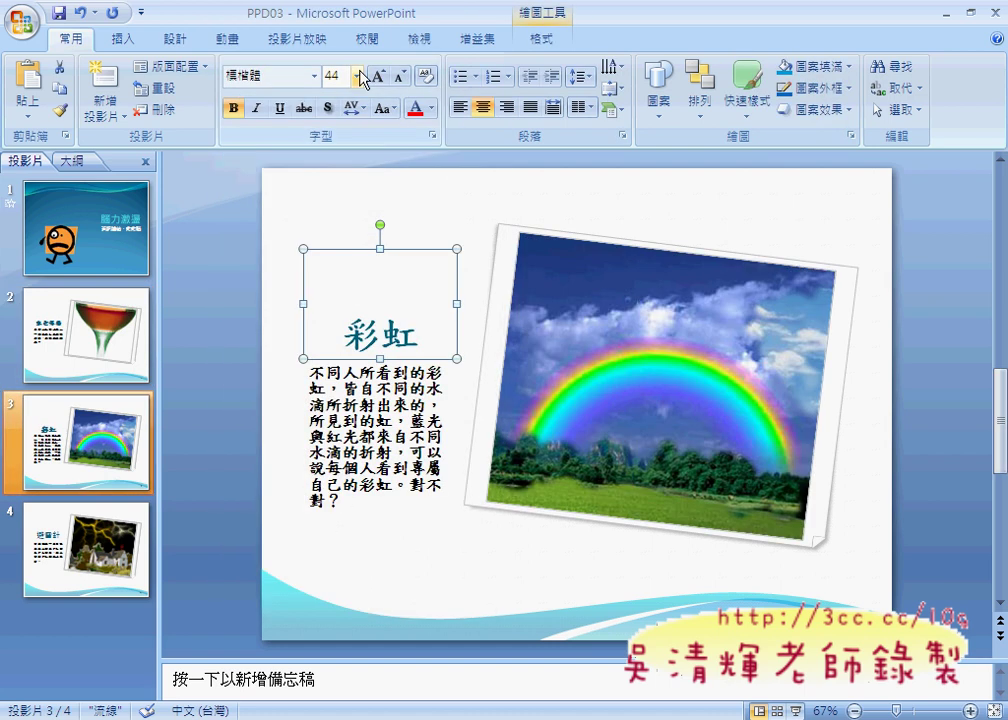
{"action": "left_click", "coordinate": [358, 76]}
{"action": "left_click", "coordinate": [336, 353]}
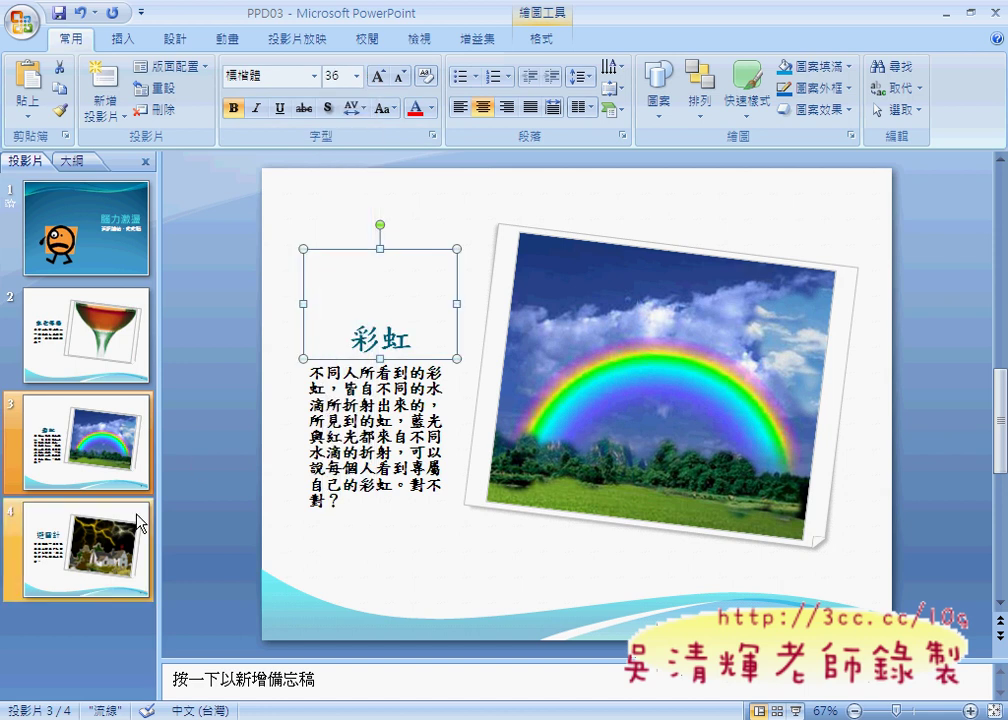
Set the slide 4 title 避雷針 to 標楷體 at 36 pt.
{"action": "left_click", "coordinate": [100, 550]}
{"action": "left_click", "coordinate": [355, 306]}
{"action": "left_click", "coordinate": [349, 250]}
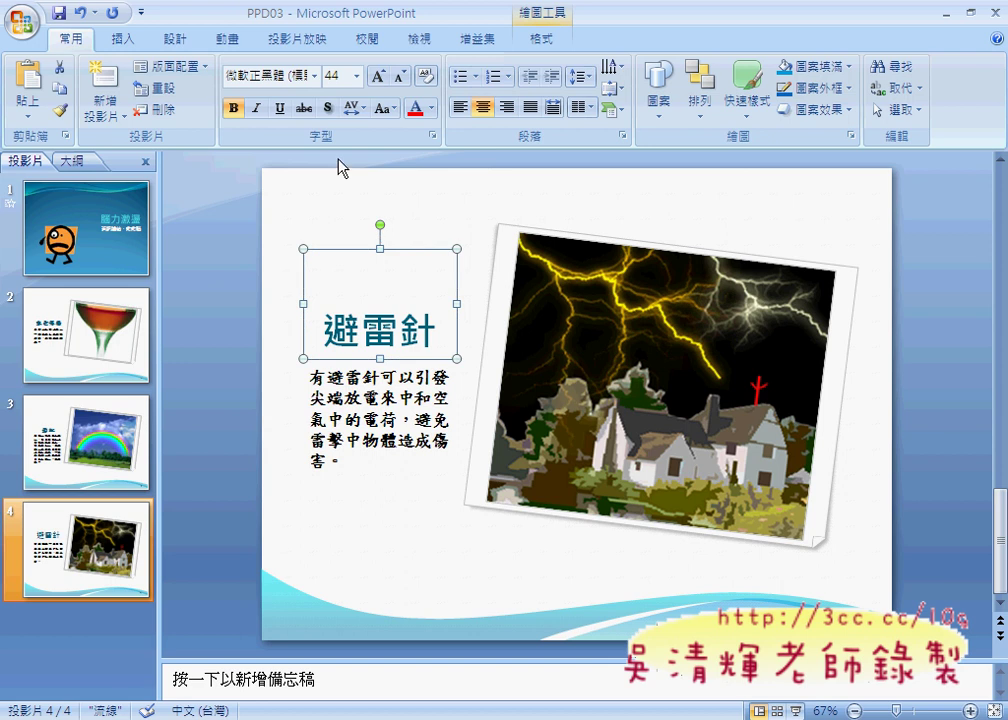
{"action": "left_click", "coordinate": [316, 76]}
{"action": "left_click", "coordinate": [300, 247]}
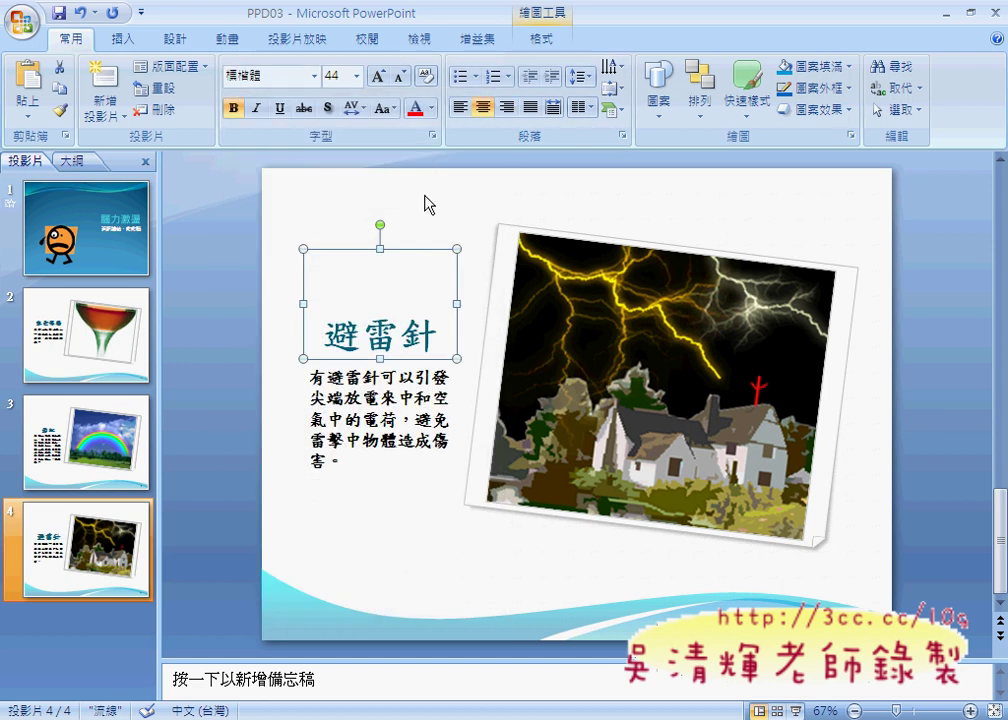
{"action": "left_click", "coordinate": [358, 82]}
{"action": "left_click", "coordinate": [337, 355]}
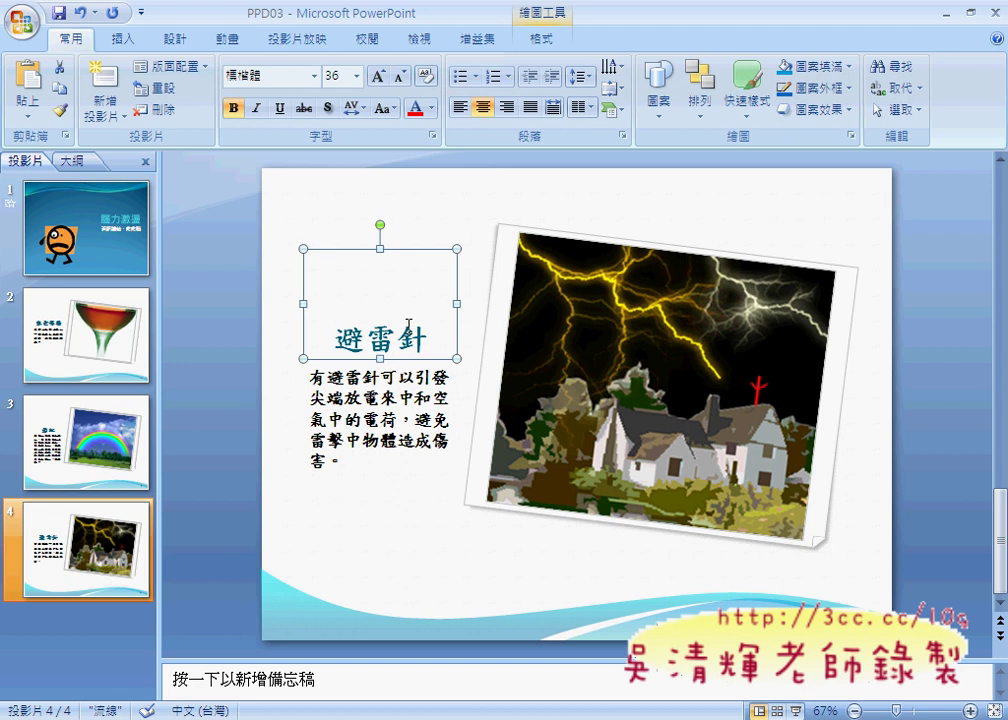
{"action": "left_click", "coordinate": [22, 20]}
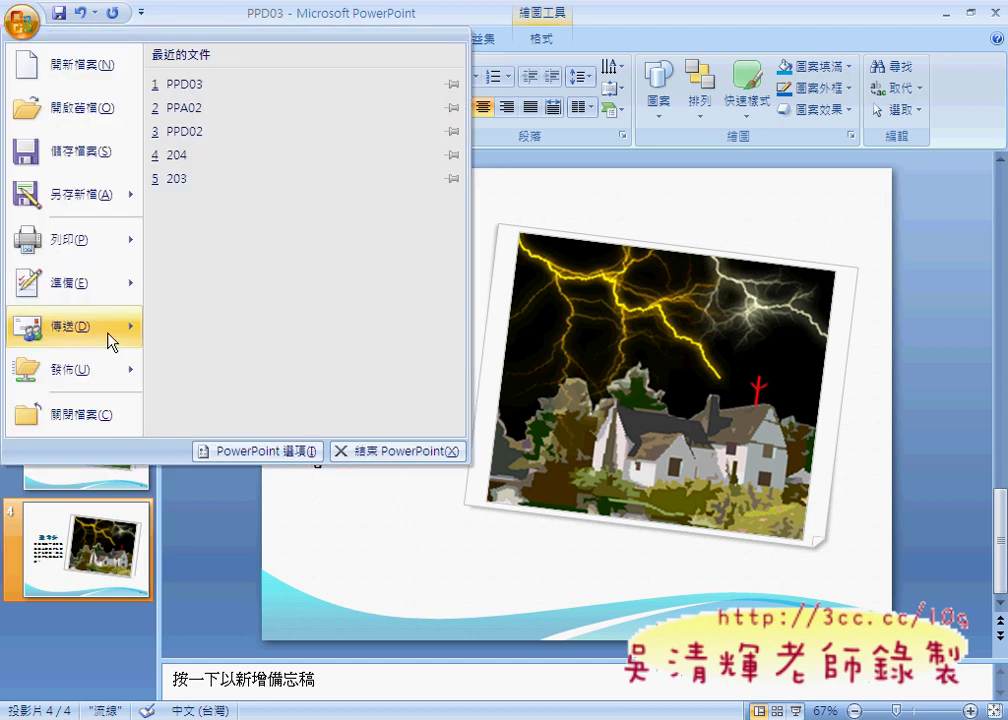
{"action": "mouse_move", "coordinate": [80, 194]}
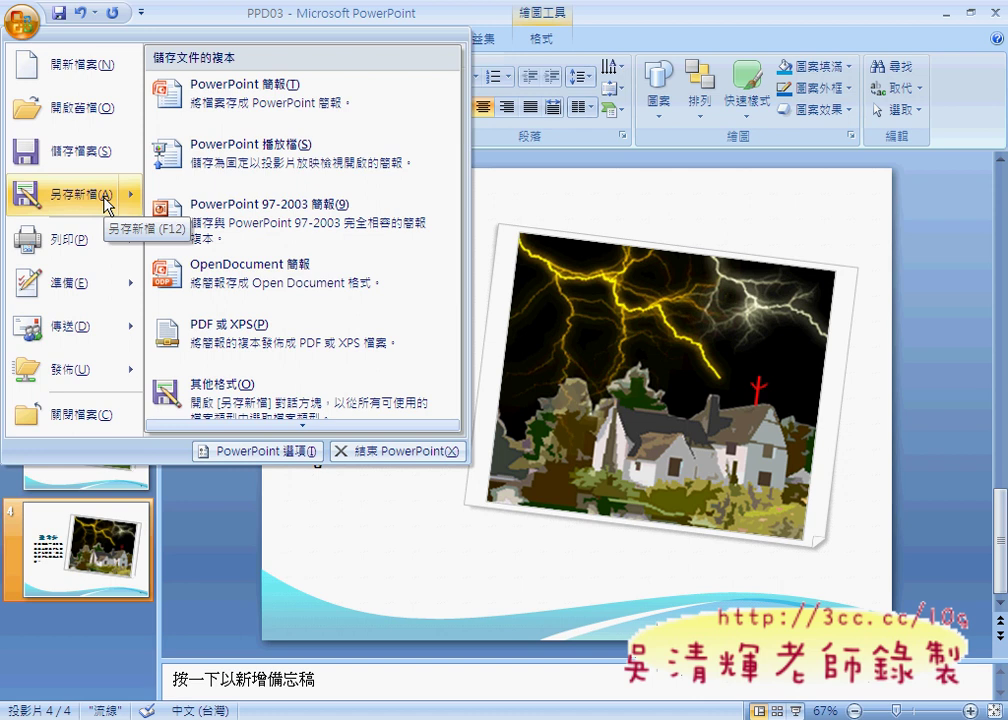
Save the PPD03 presentation from the Office menu.
{"action": "left_click", "coordinate": [611, 253]}
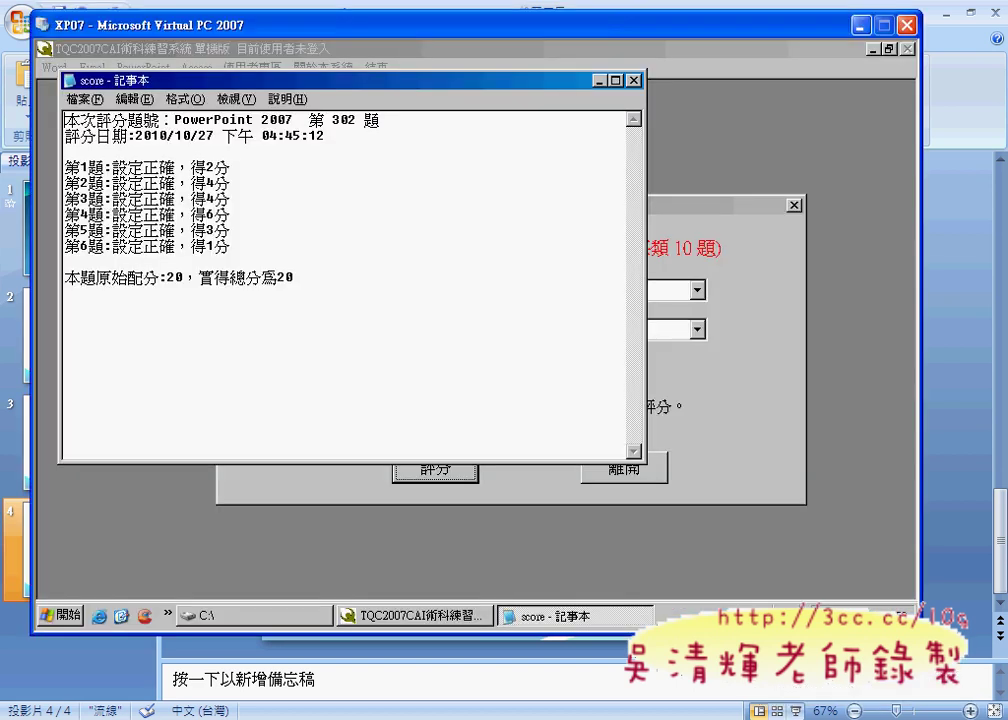
Close the old score report and check the PPA03 presentation file in the C:\ folder.
{"action": "left_click", "coordinate": [634, 80]}
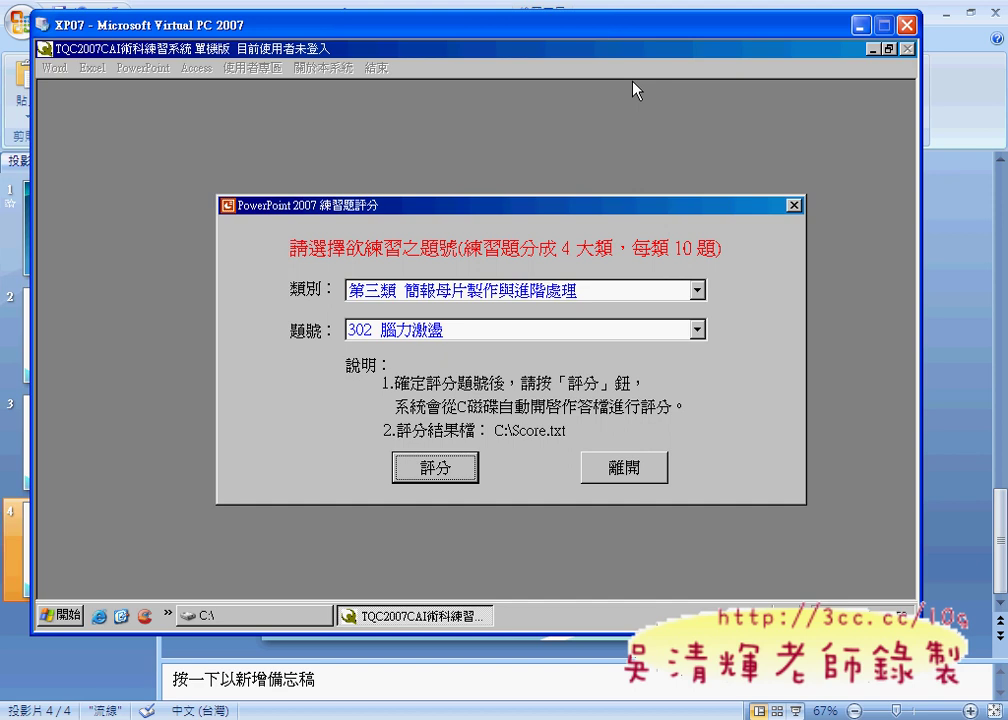
{"action": "left_click", "coordinate": [64, 616]}
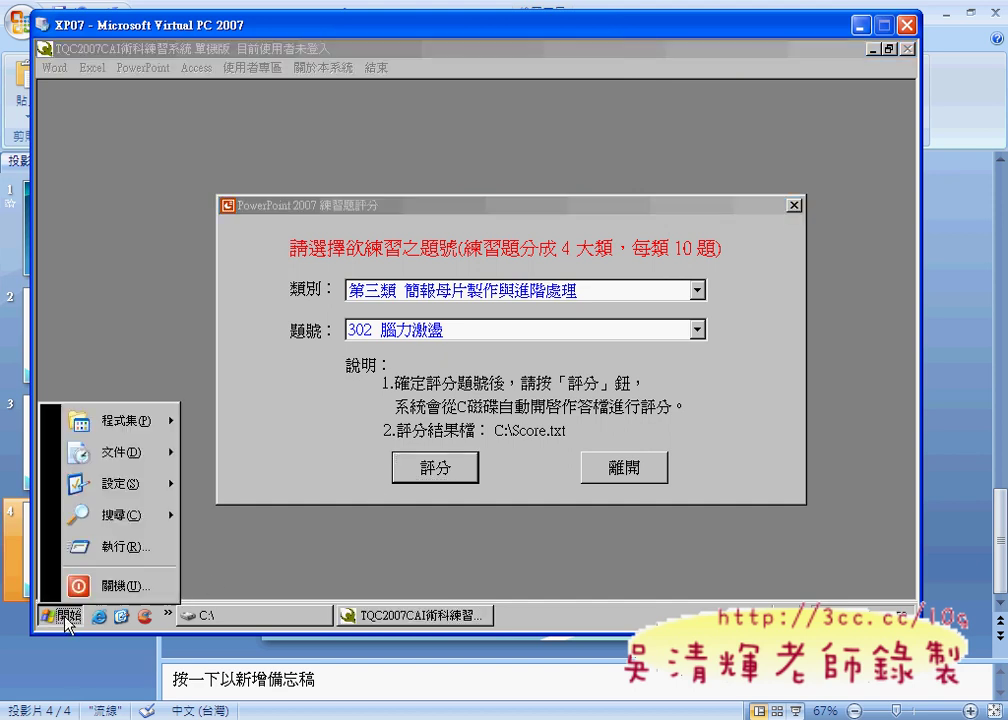
{"action": "left_click", "coordinate": [736, 437]}
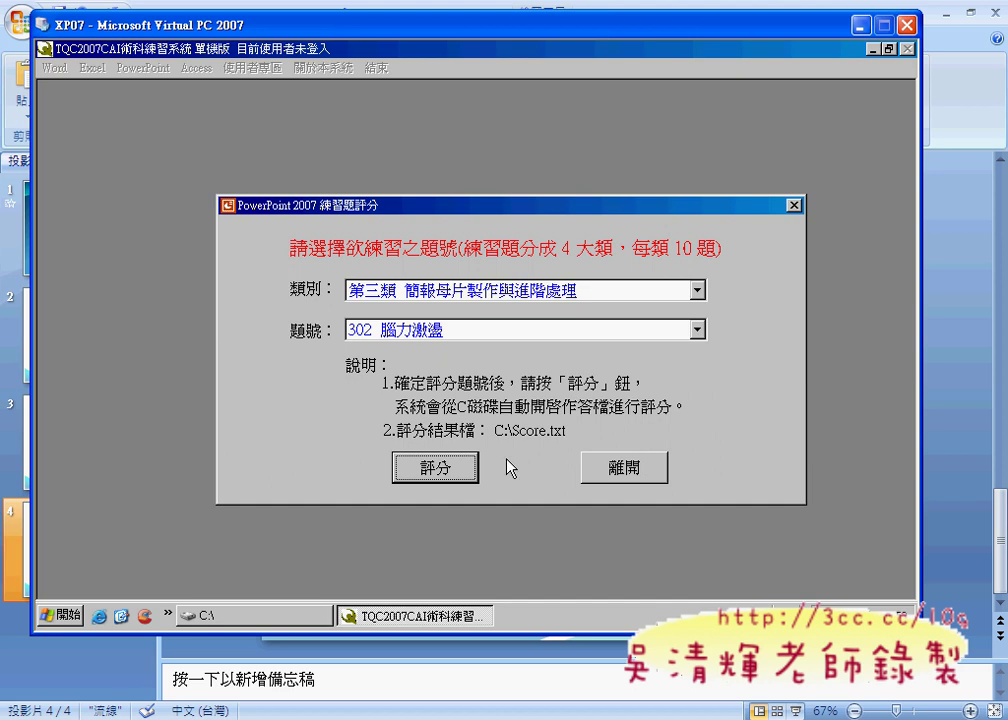
{"action": "left_click", "coordinate": [312, 615]}
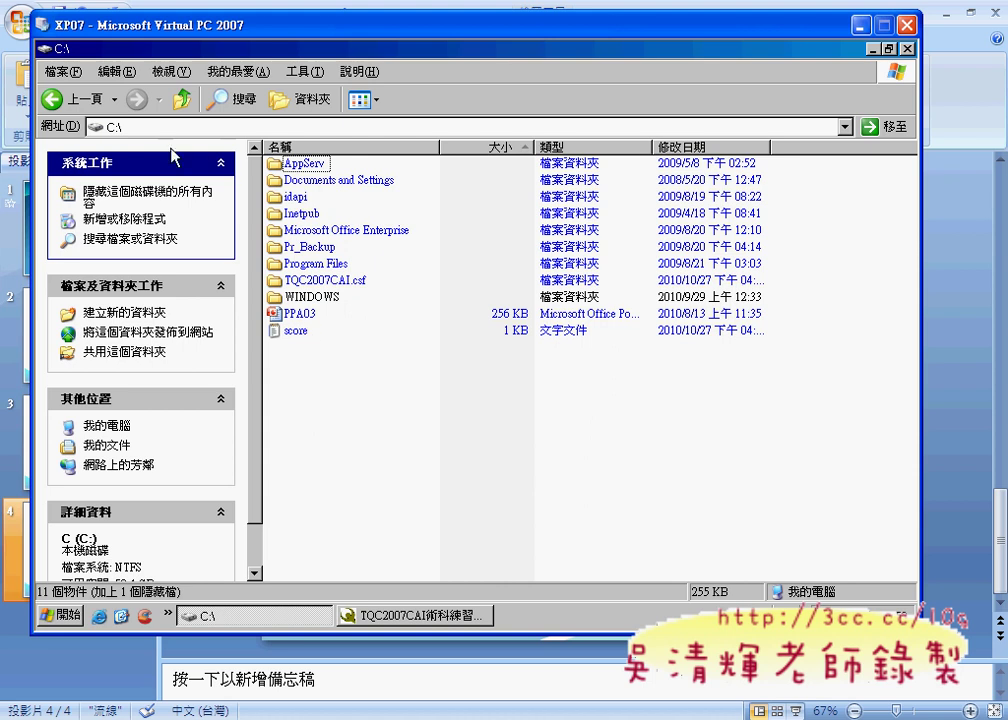
{"action": "left_click", "coordinate": [297, 315]}
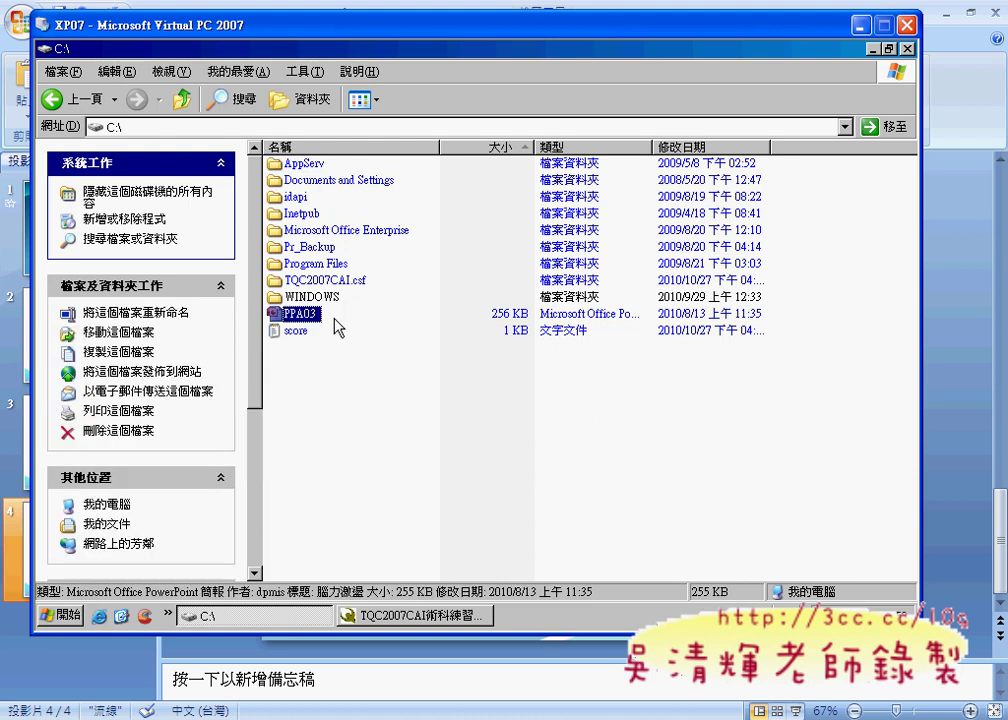
Back in TQC2007CAI, close the grading dialog and open the PowerPoint practice options.
{"action": "left_click", "coordinate": [428, 616]}
{"action": "left_click", "coordinate": [620, 466]}
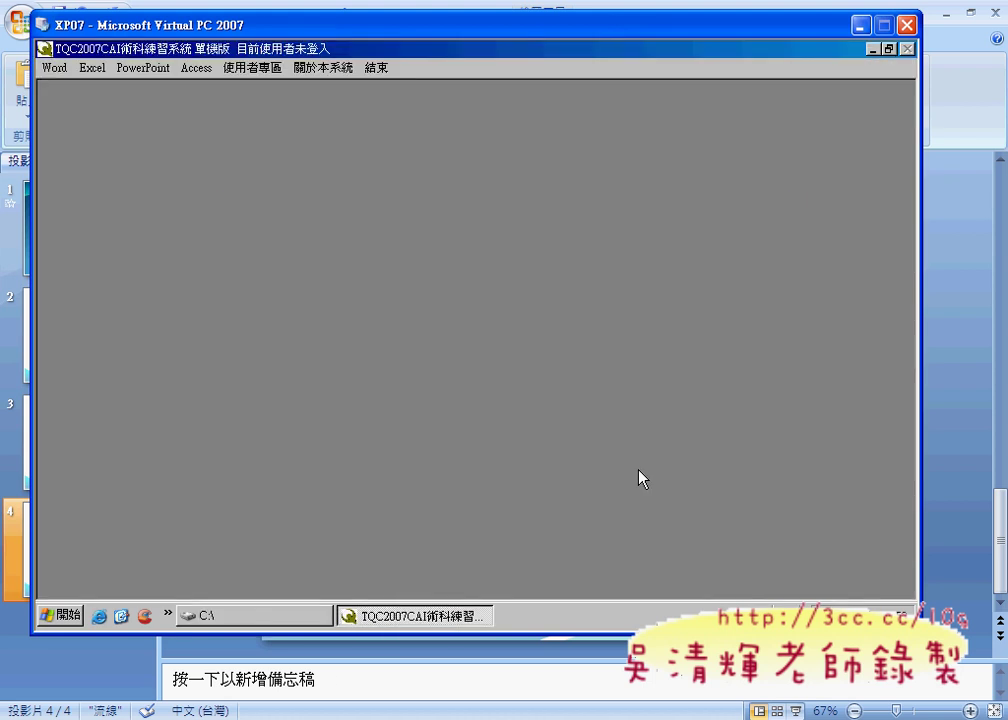
{"action": "left_click", "coordinate": [145, 68]}
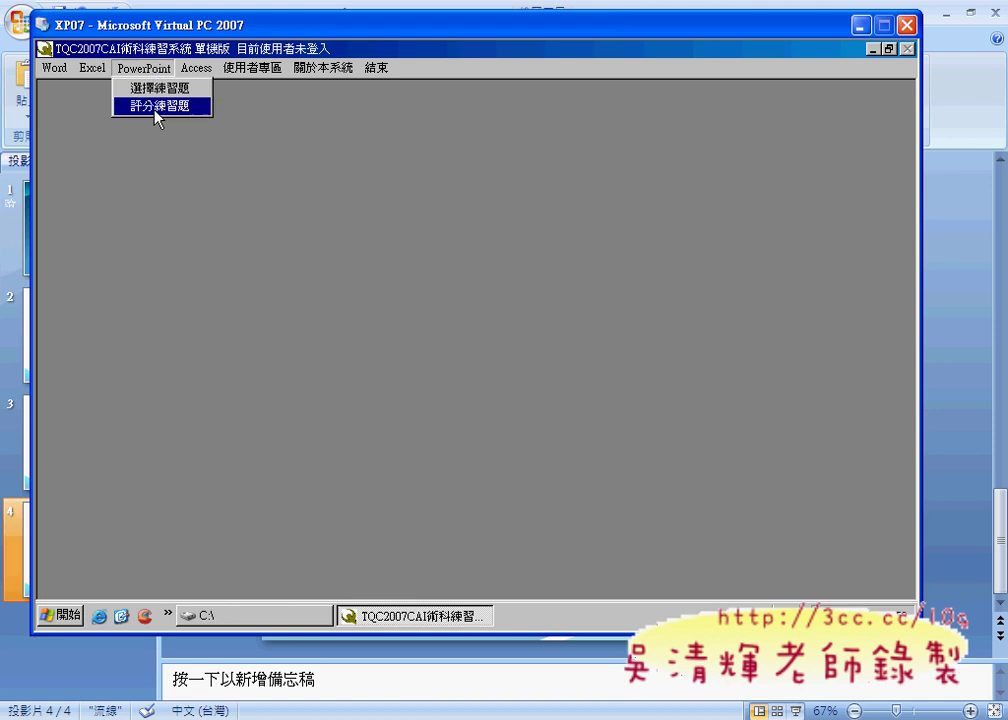
Grade practice question 302 腦力激盪 in category 第三類 to produce a new 20/20 score report.
{"action": "left_click", "coordinate": [175, 106]}
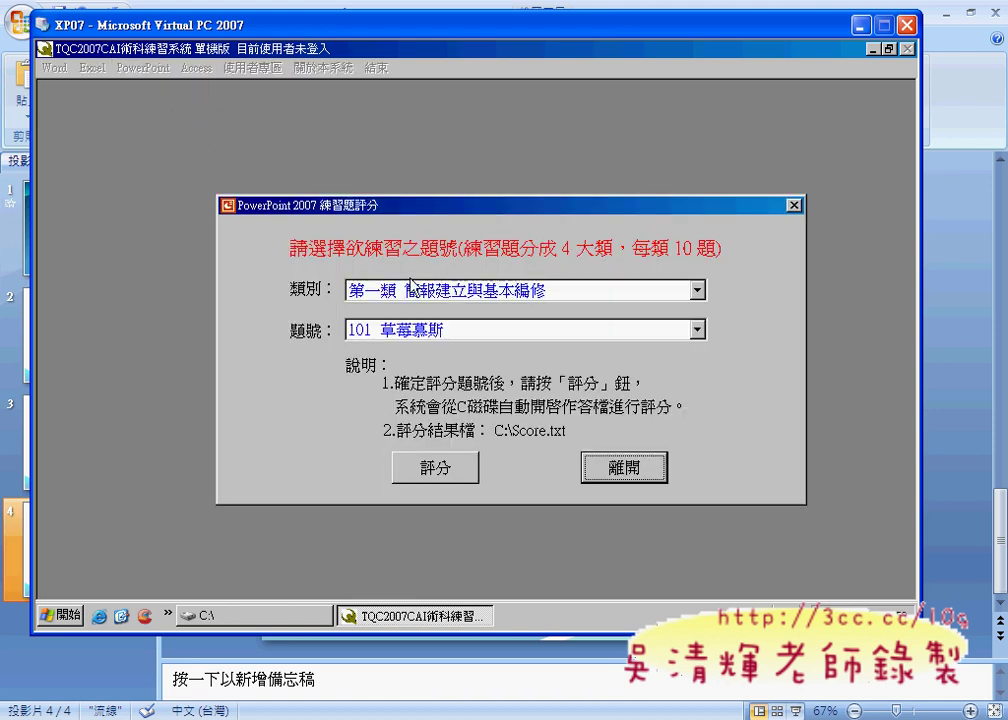
{"action": "left_click", "coordinate": [425, 290]}
{"action": "left_click", "coordinate": [420, 342]}
{"action": "left_click", "coordinate": [412, 332]}
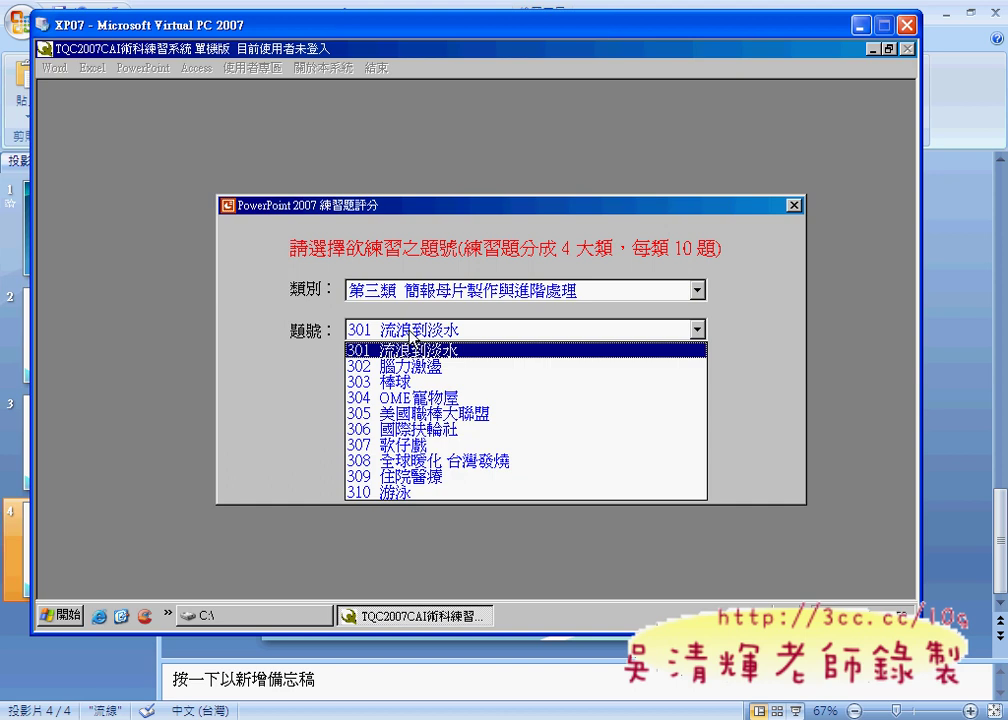
{"action": "left_click", "coordinate": [382, 366]}
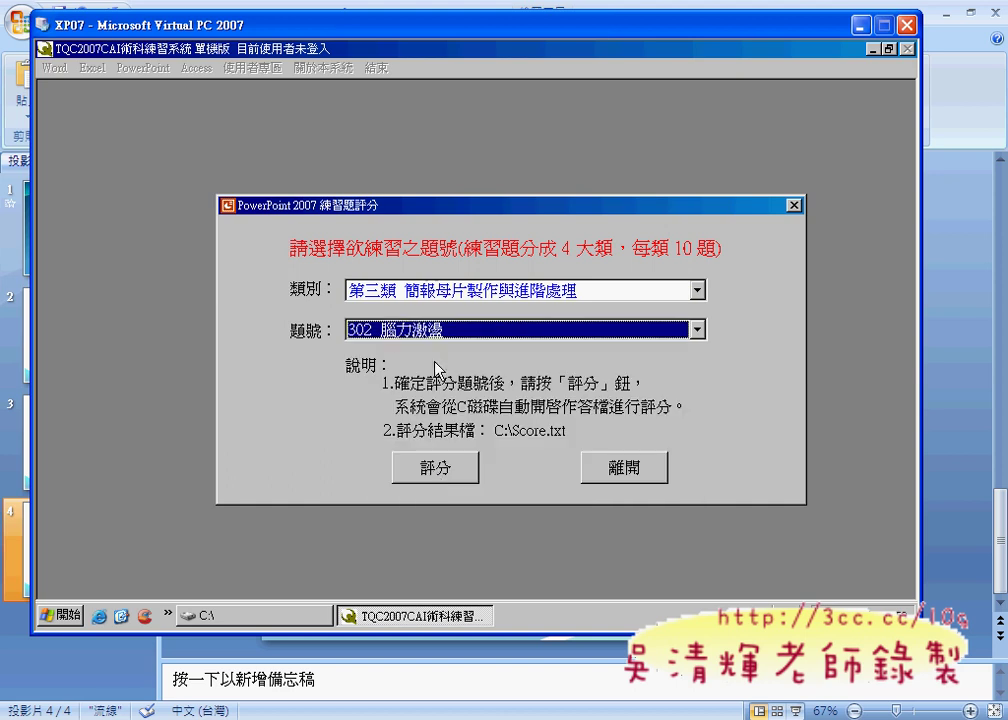
{"action": "left_click", "coordinate": [447, 472]}
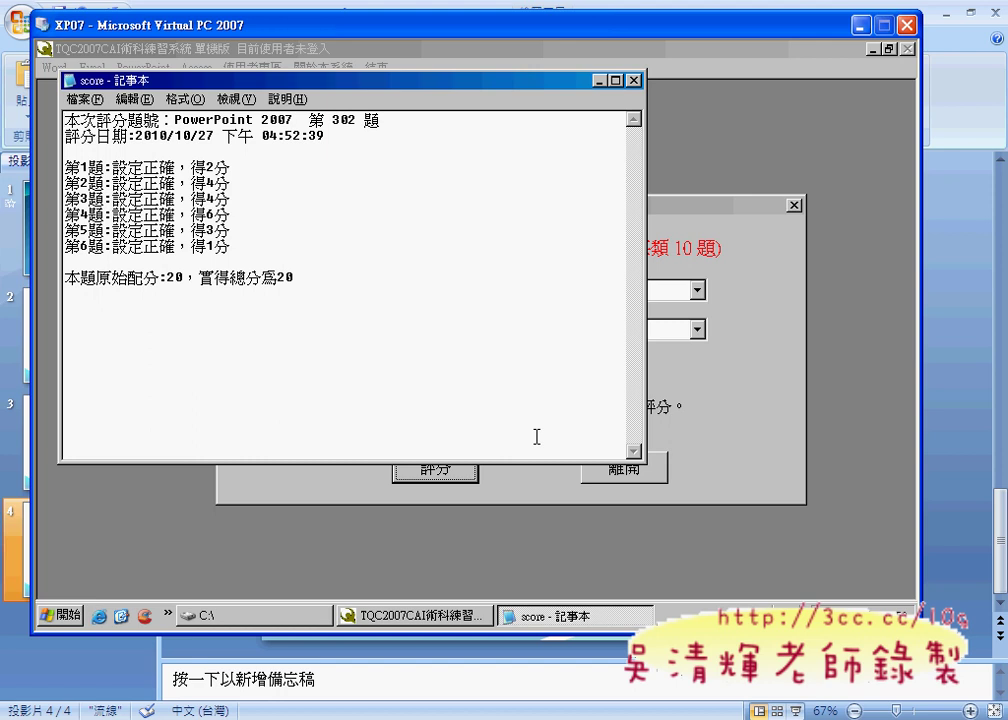
{"action": "mouse_move", "coordinate": [64, 160]}
{"action": "left_mouse_down"}
{"action": "mouse_move", "coordinate": [190, 185]}
{"action": "mouse_move", "coordinate": [248, 253]}
{"action": "left_mouse_up"}
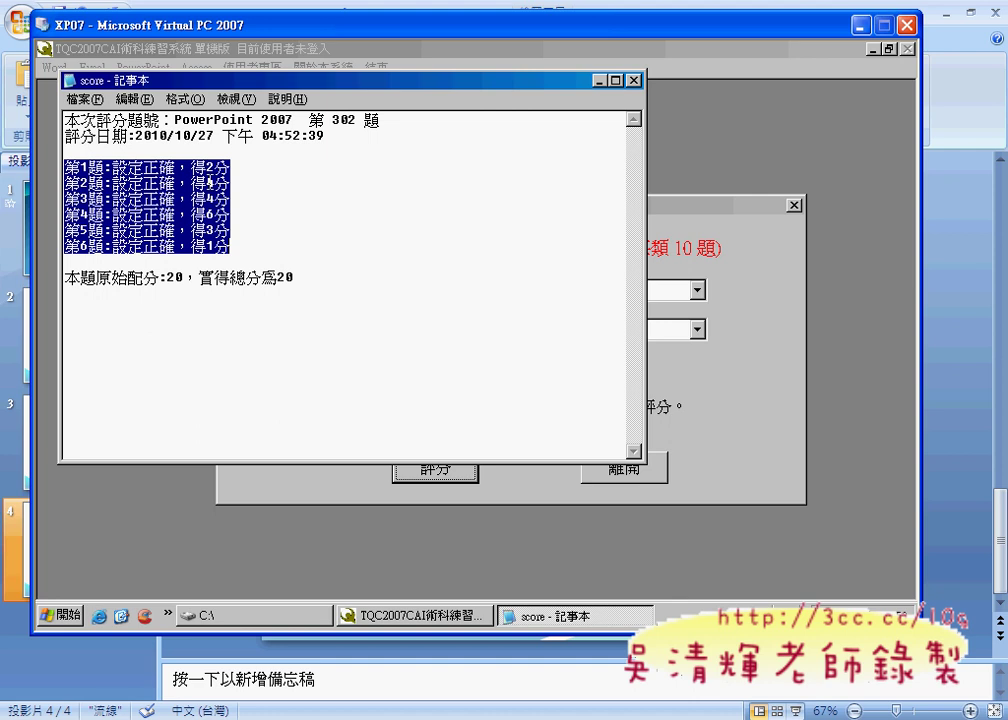
{"action": "left_click", "coordinate": [294, 279]}
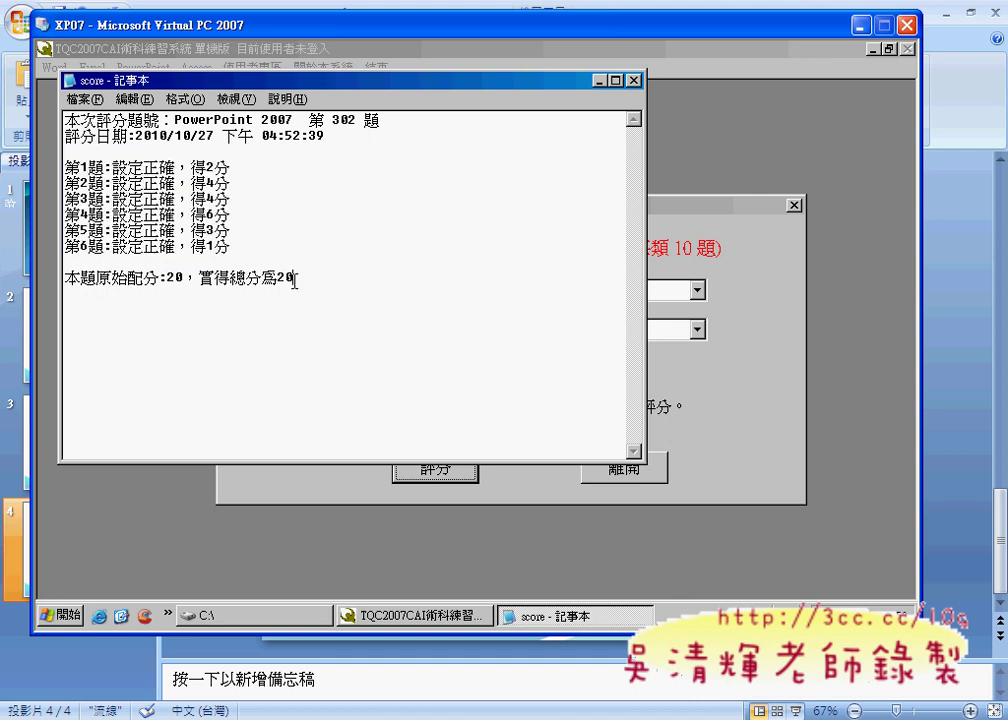
{"action": "double_click", "coordinate": [292, 278]}
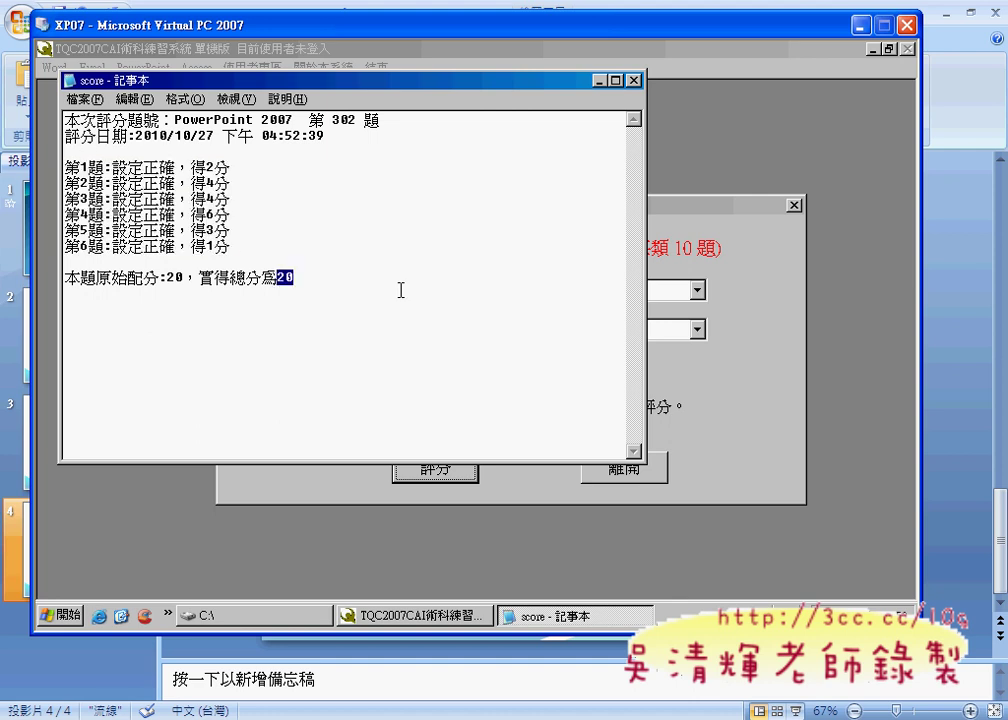